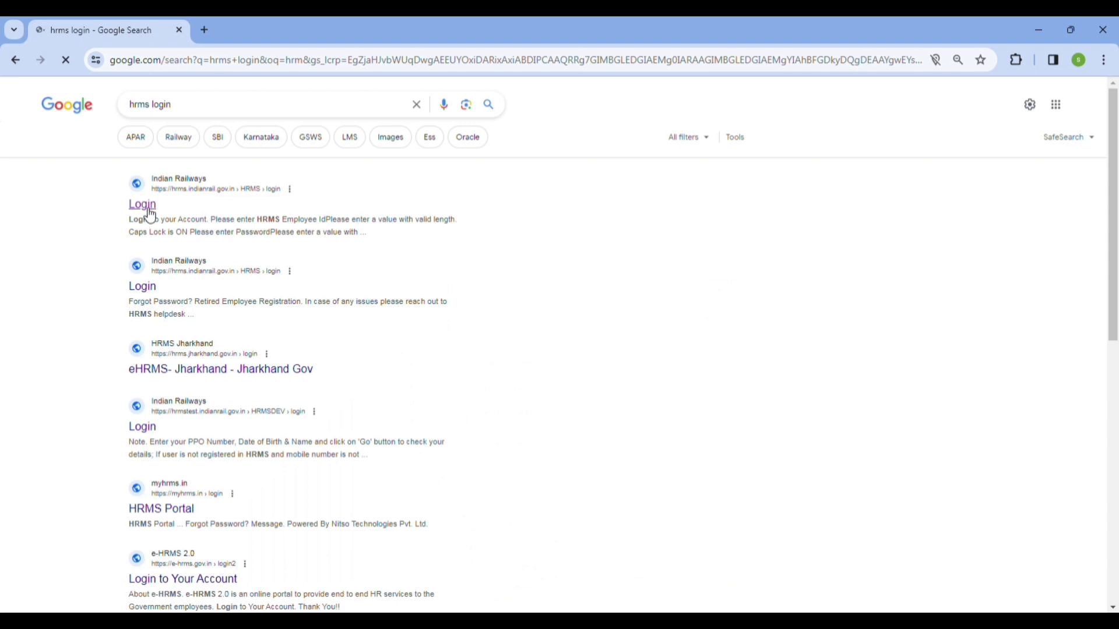
- Open the Indian Railways HRMS login page from the Google search results
left_click(150, 212)
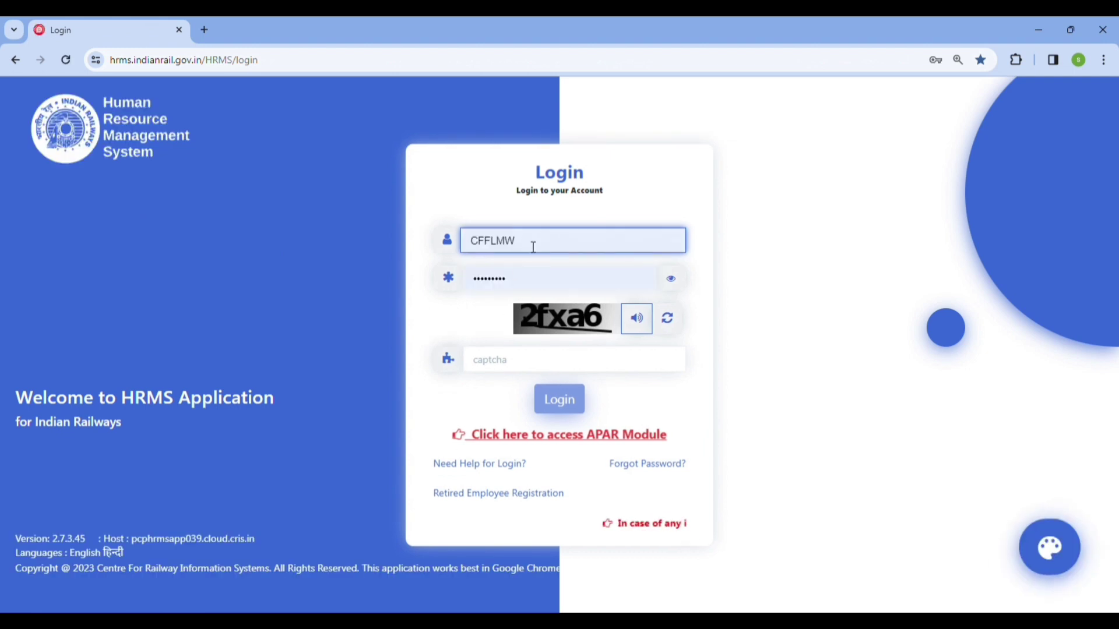
- Log in with the prefilled user ID, the captcha code and the one-time password
left_click(533, 247)
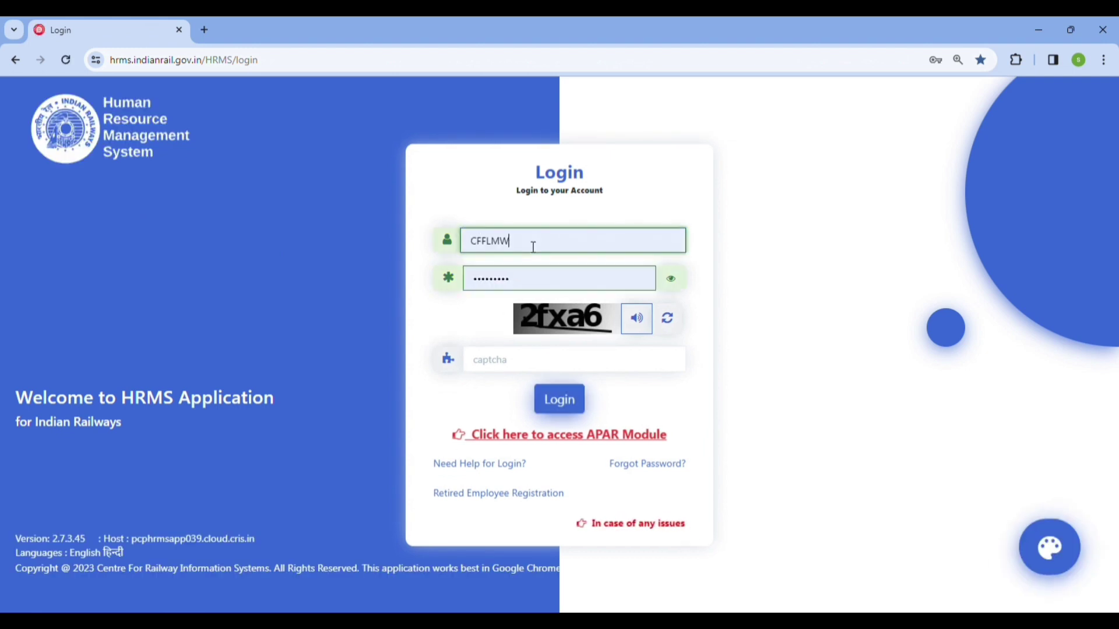
left_click(520, 359)
type("2")
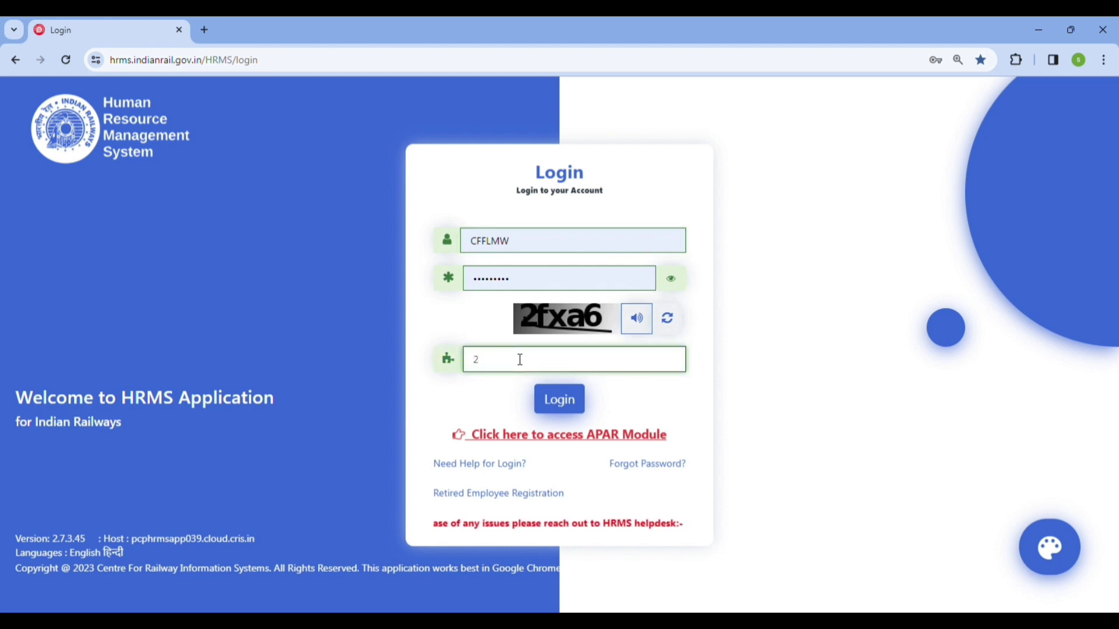
type("fxa6")
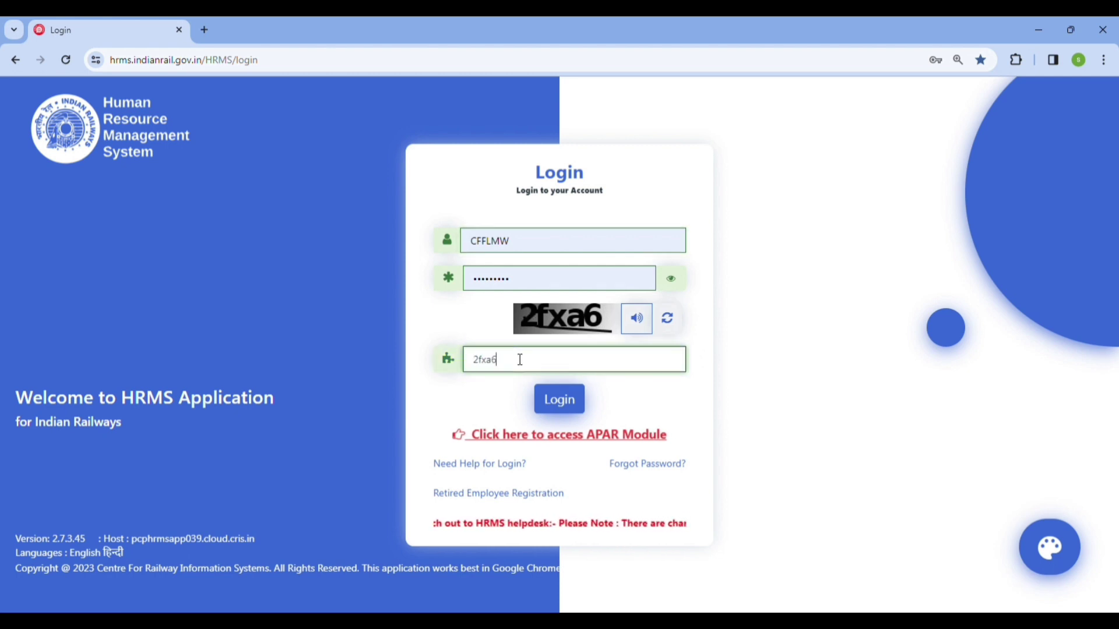
left_click(556, 399)
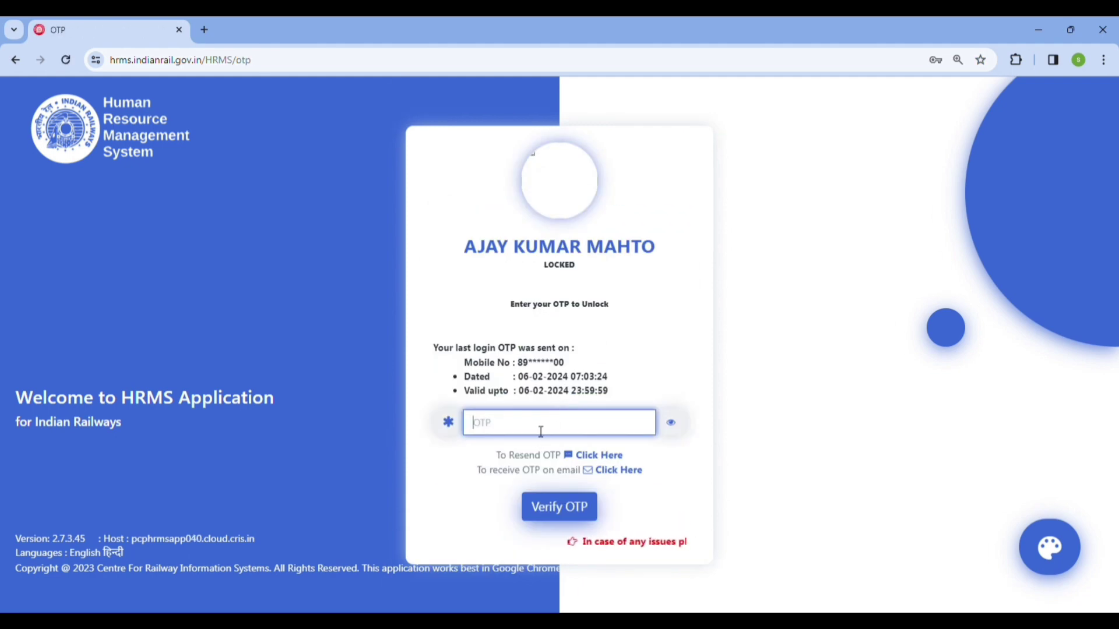
type("••••••")
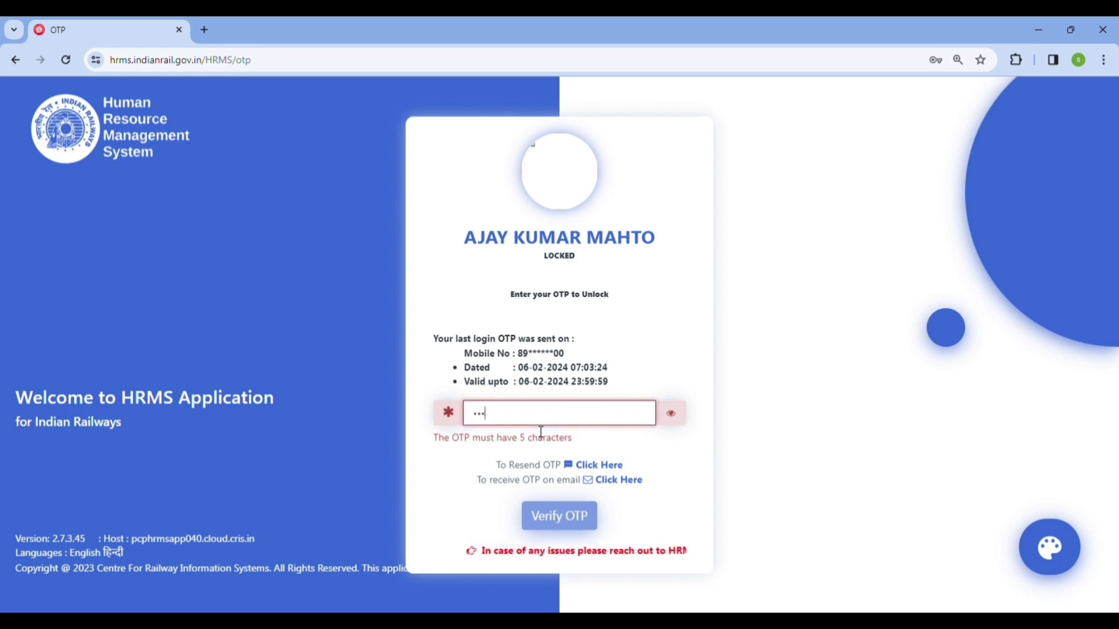
left_click(559, 510)
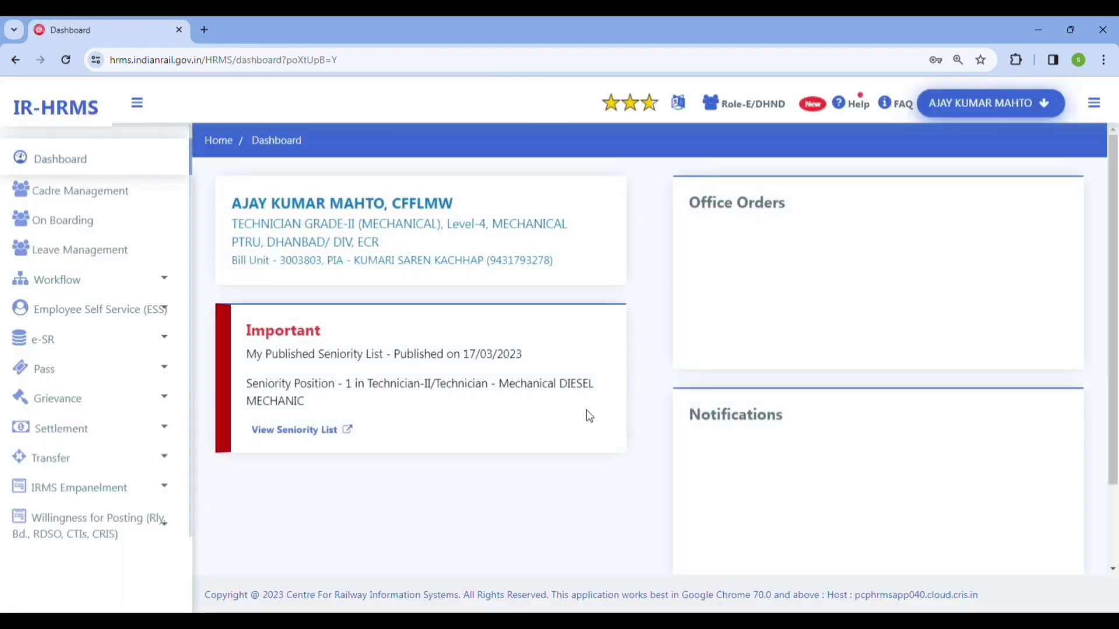
- Start a New Leave Application from the Leave Management section
left_click(124, 256)
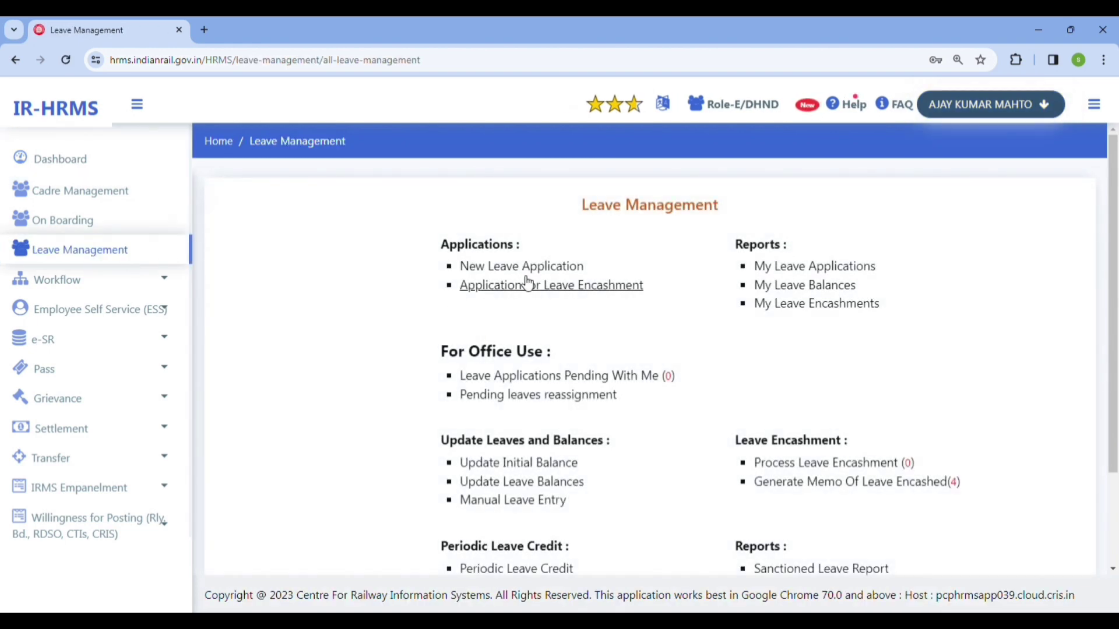
left_click(540, 270)
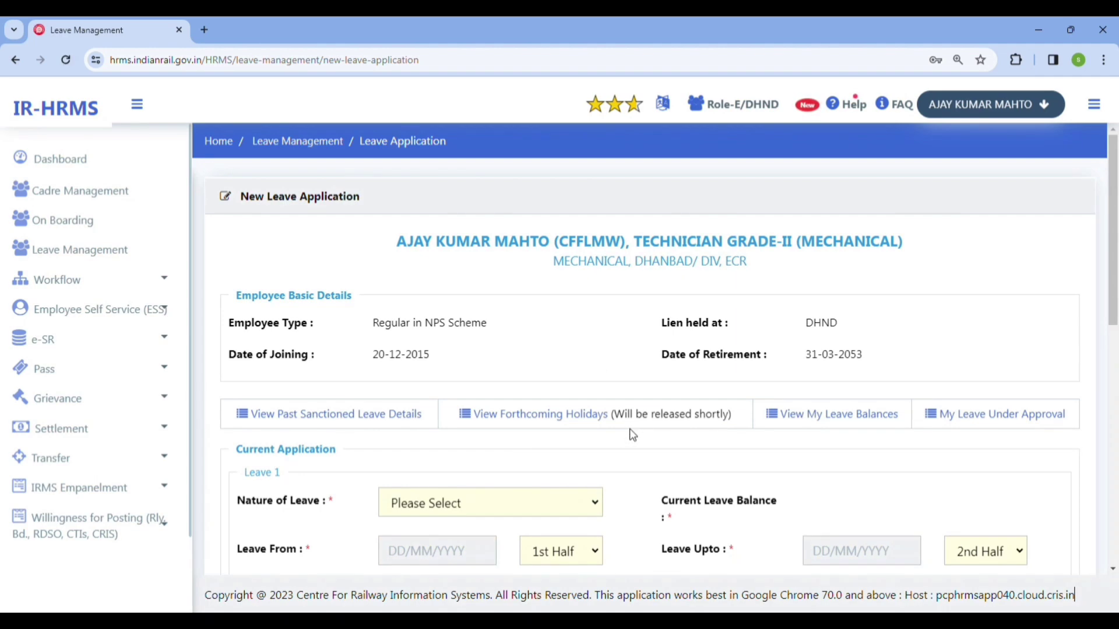
scroll(550, 421, "down", 3)
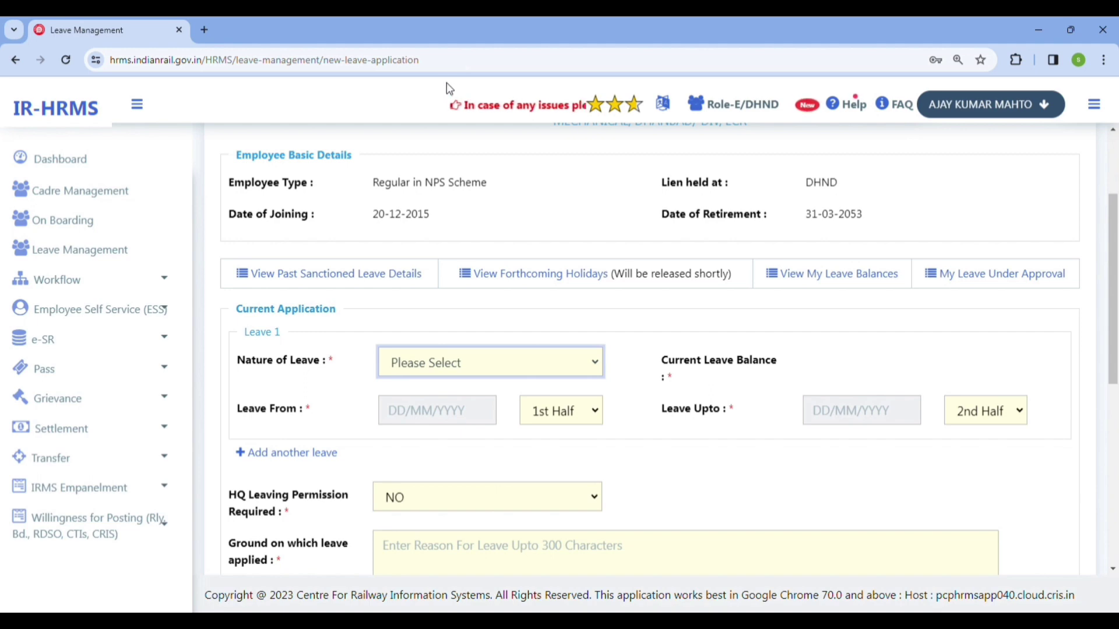
- Set Leave 1 to LEAVE ON AVERAGE PAY (LAP) from 14/02/2024 to 17/02/2024
left_click(497, 86)
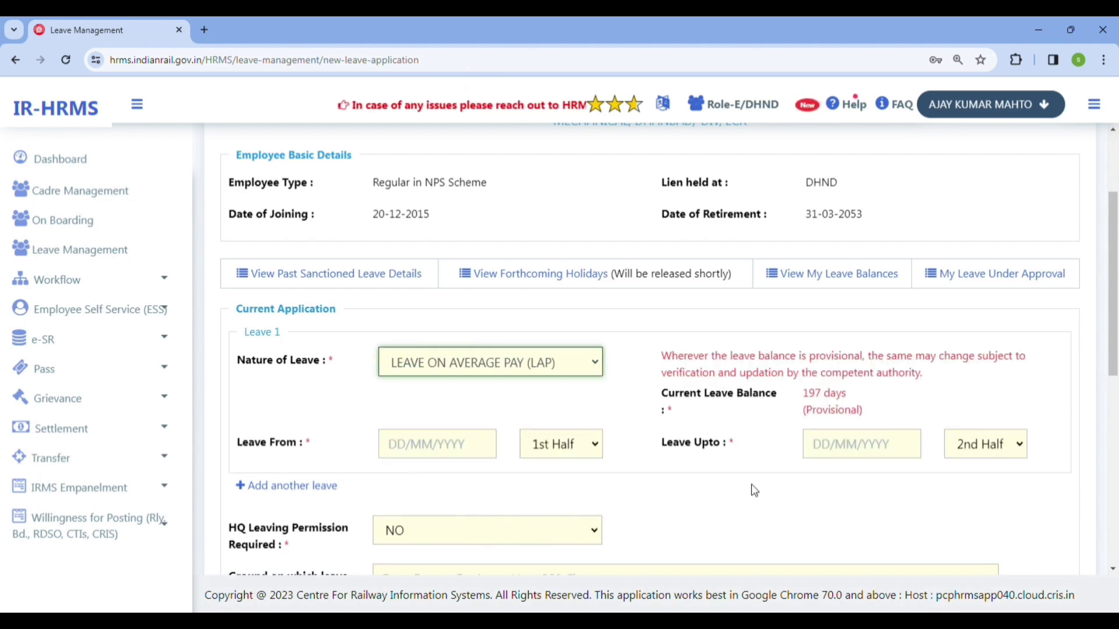
left_click(496, 455)
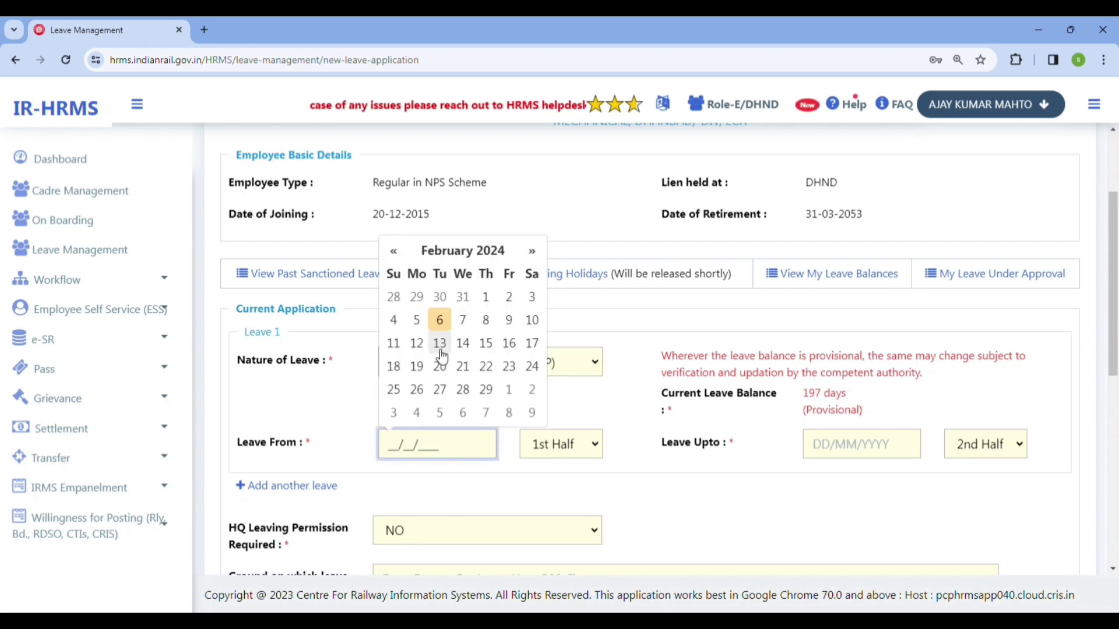
left_click(476, 346)
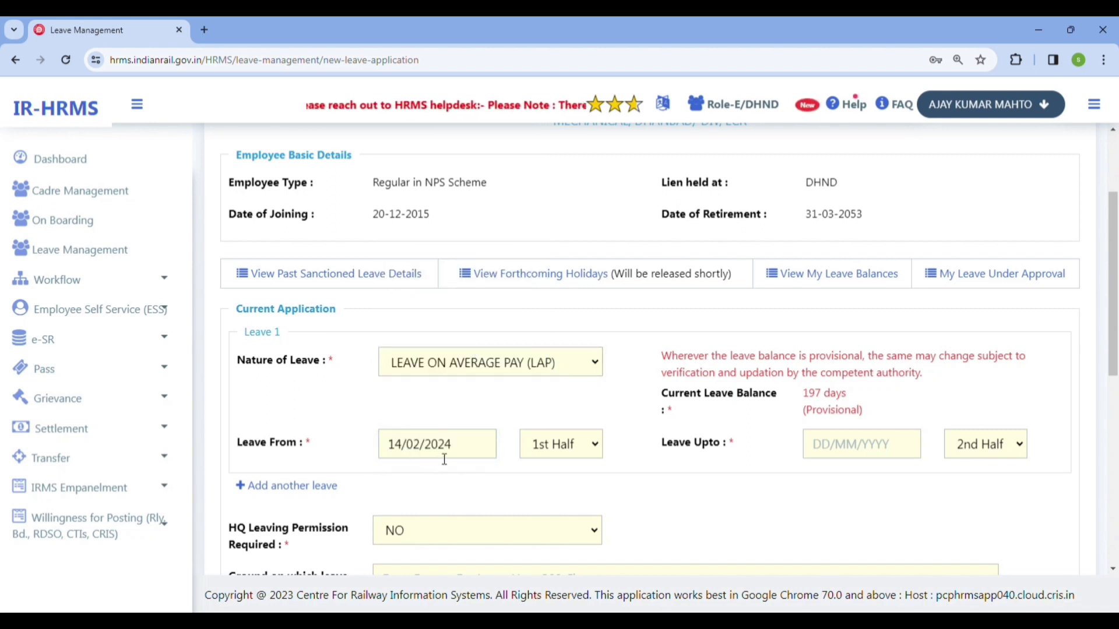
left_click(470, 452)
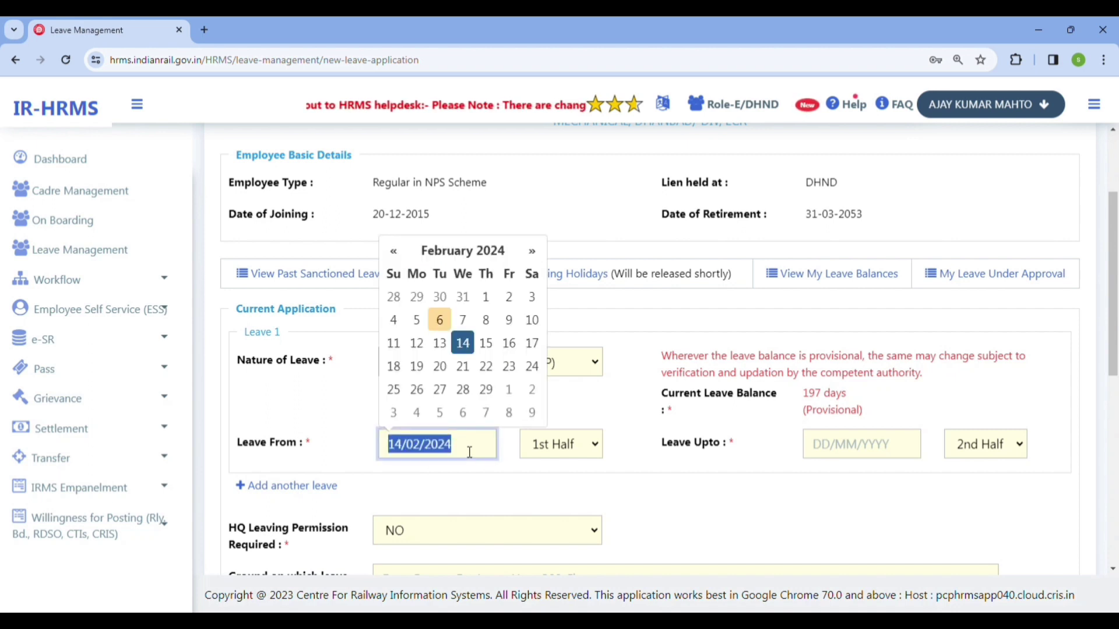
left_click(913, 457)
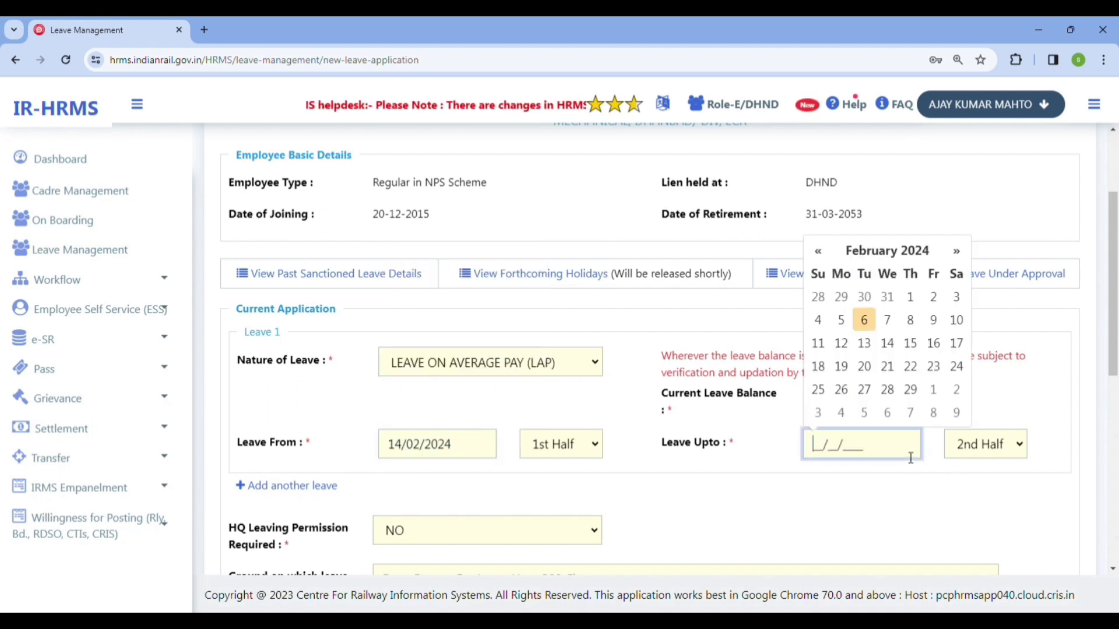
left_click(956, 346)
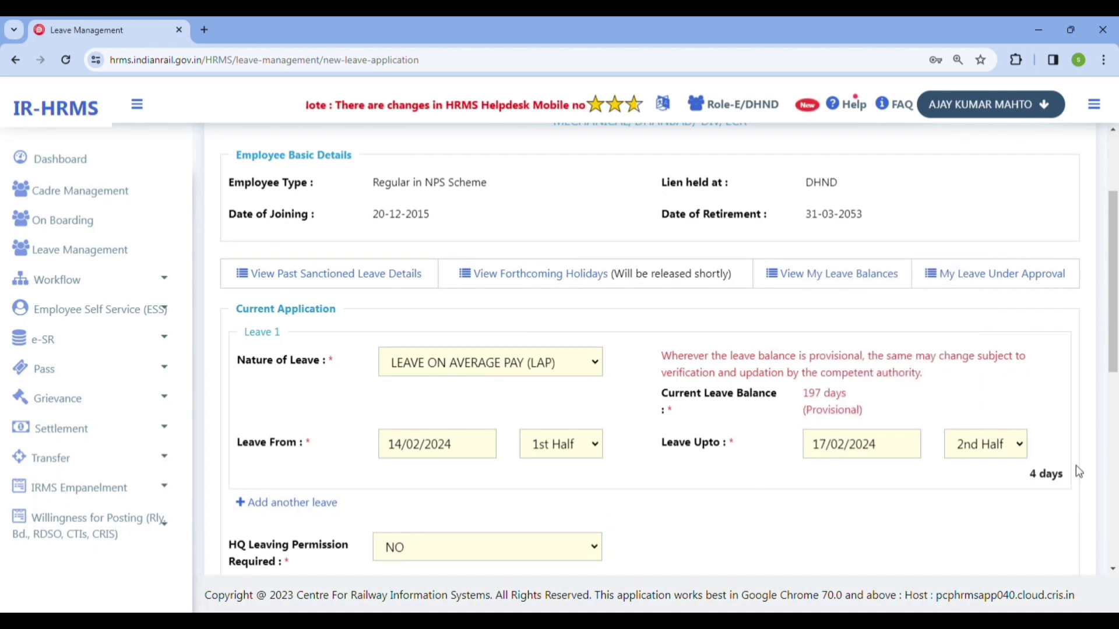
scroll(603, 456, "down", 2)
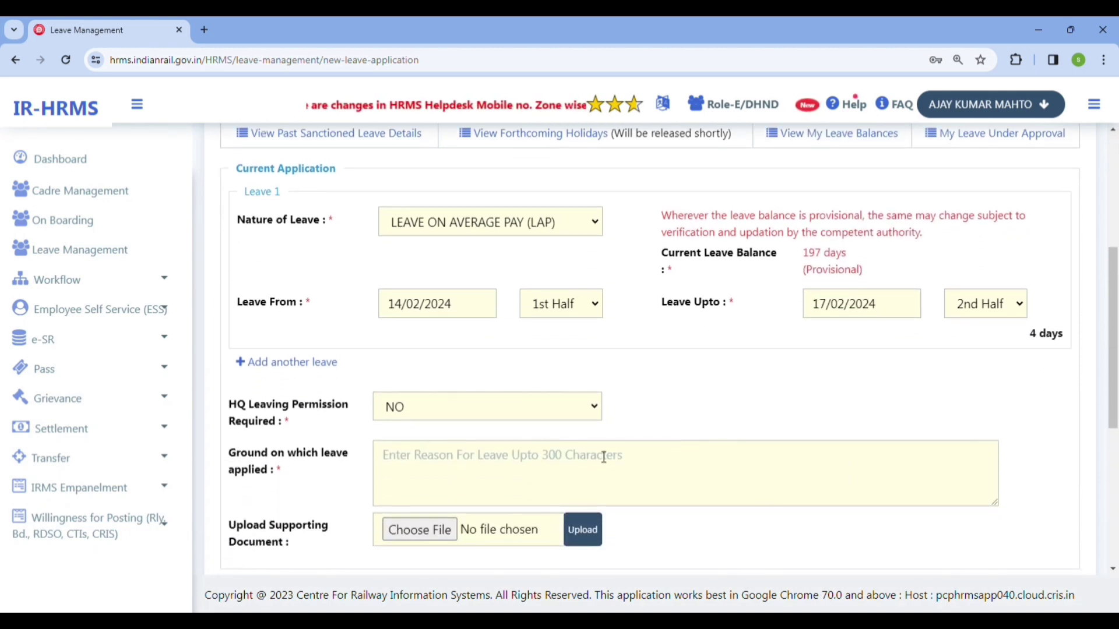
- Set HQ leaving permission to YES, from 14/02/2024 to 18/02/2024
left_click(445, 407)
left_click(439, 443)
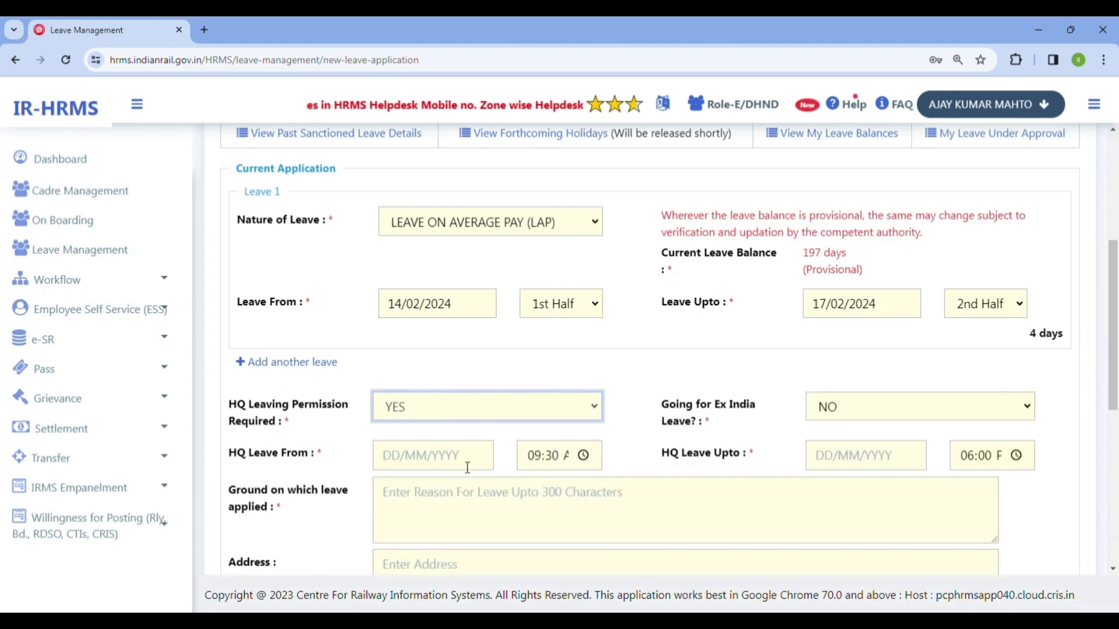
left_click(470, 460)
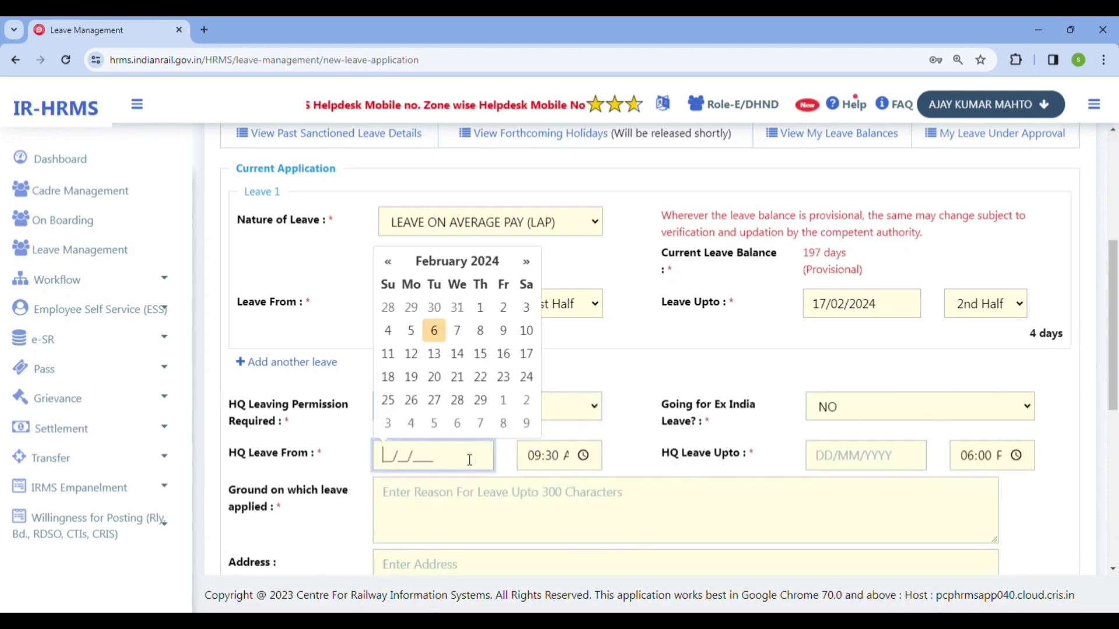
left_click(457, 354)
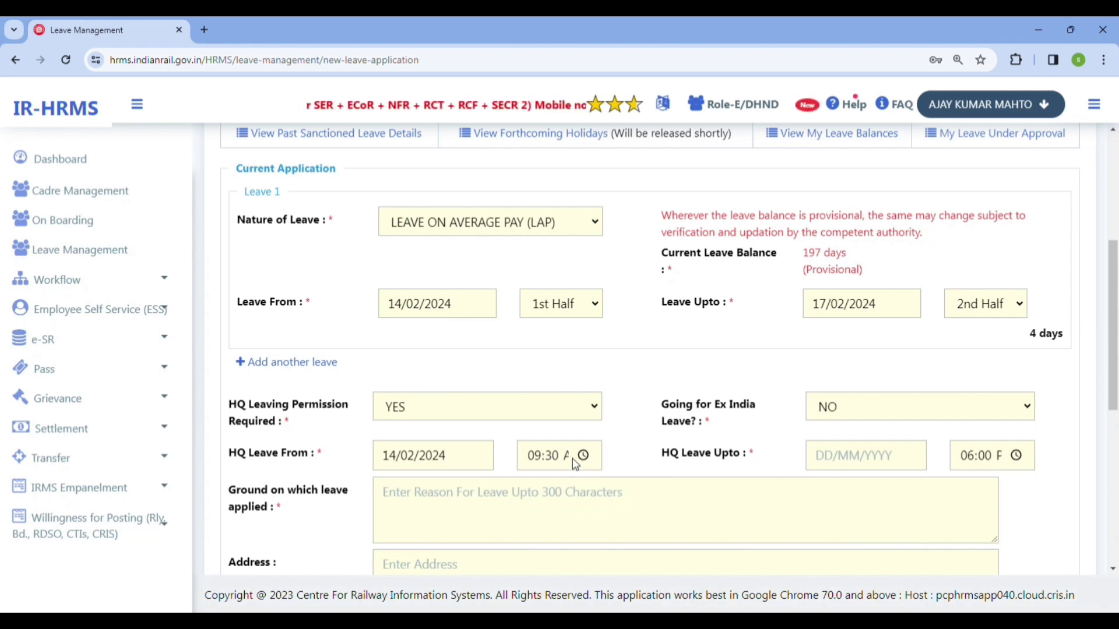
left_click(893, 464)
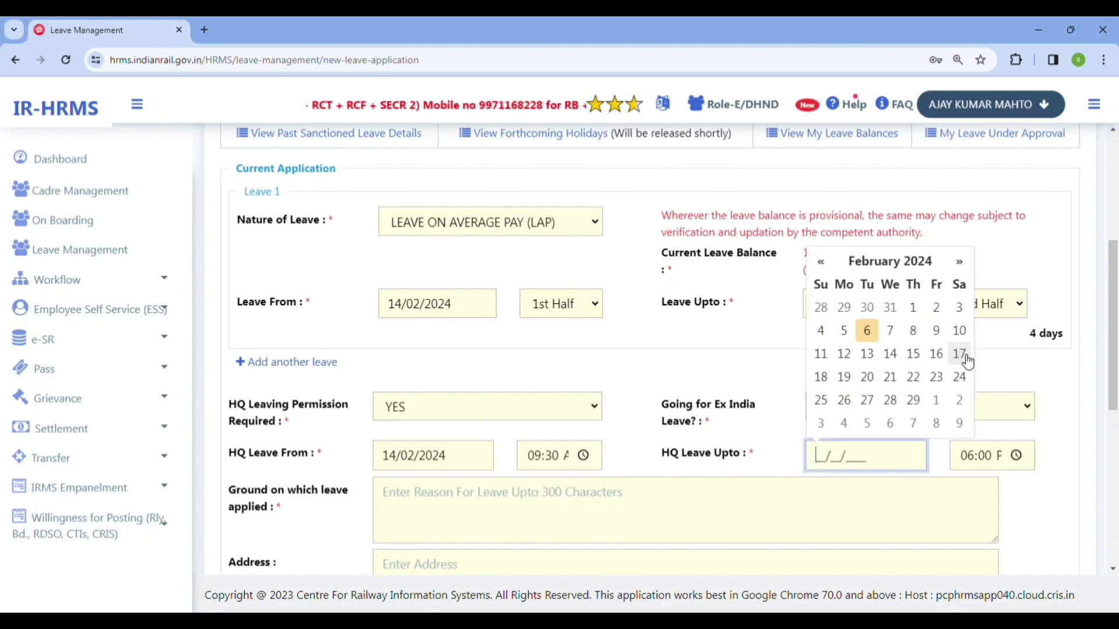
left_click(821, 377)
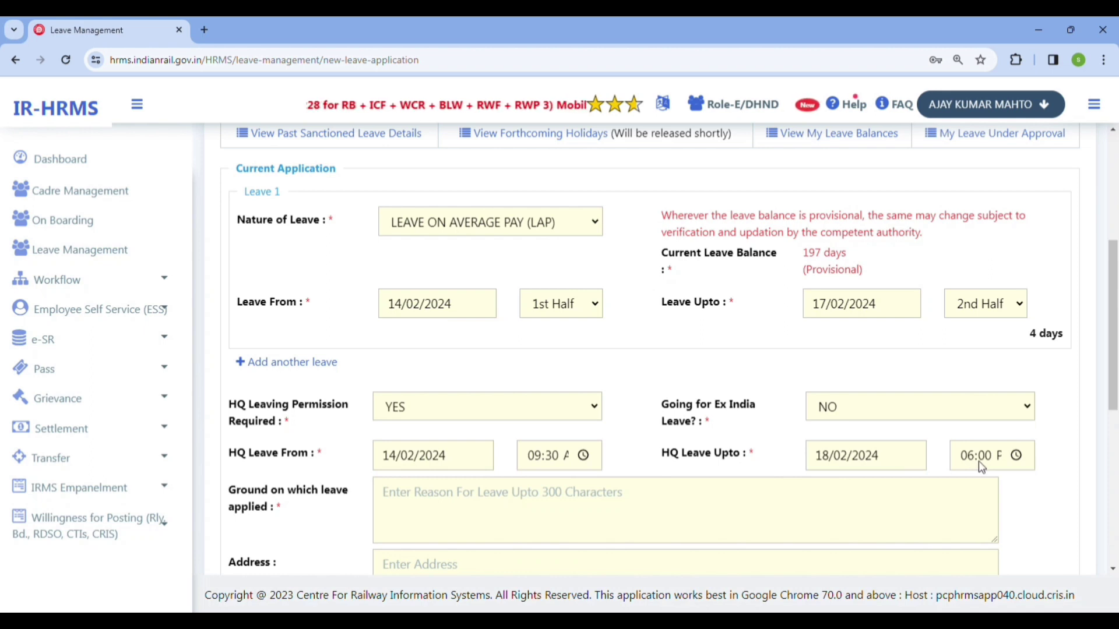
left_click(524, 513)
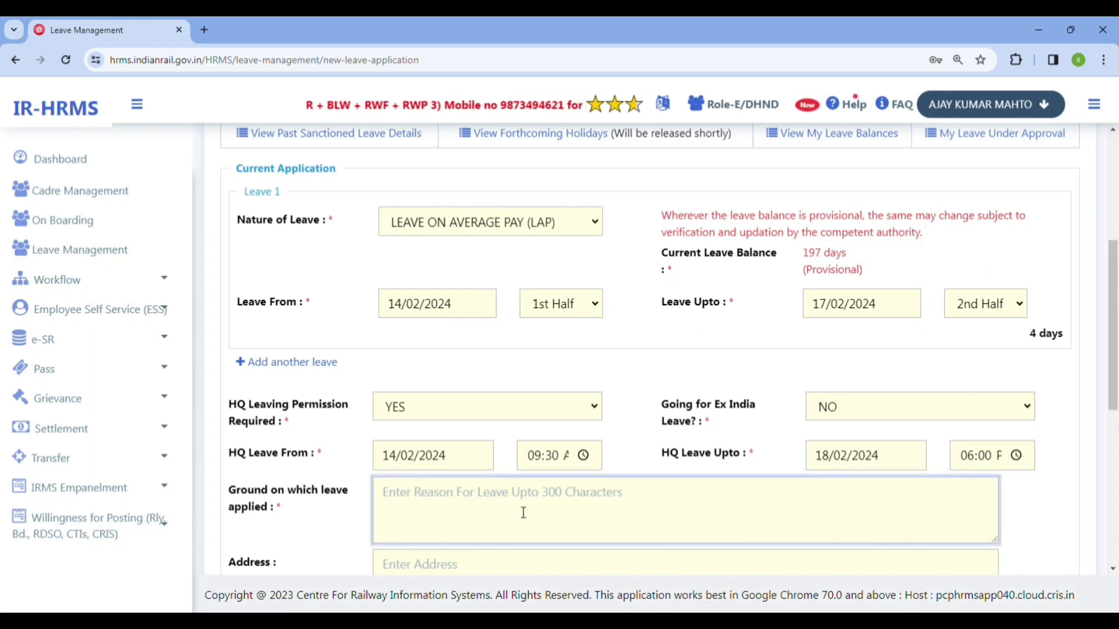
- Enter the leave ground 'My native place is urgent work (Rest - 18/02/2024)'
type("My n")
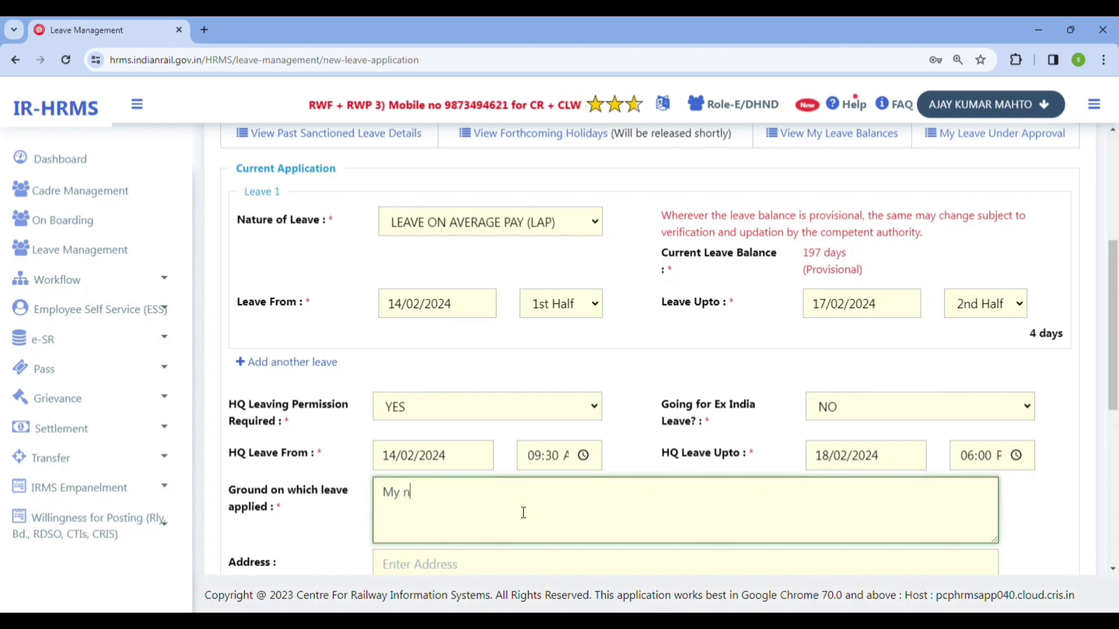
type("ative pl")
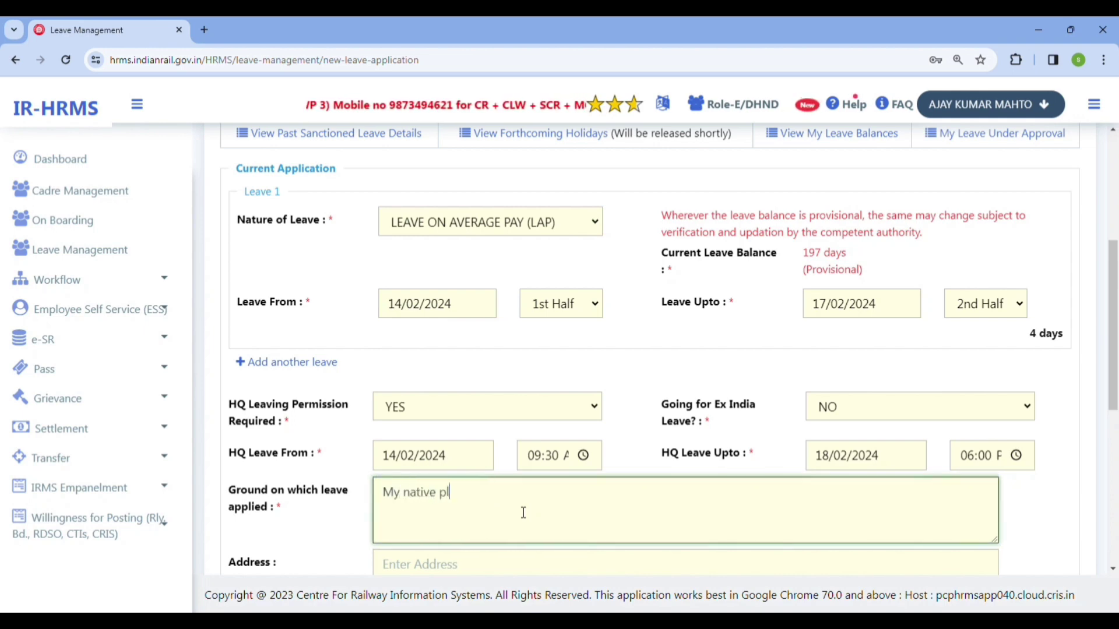
type("ace is")
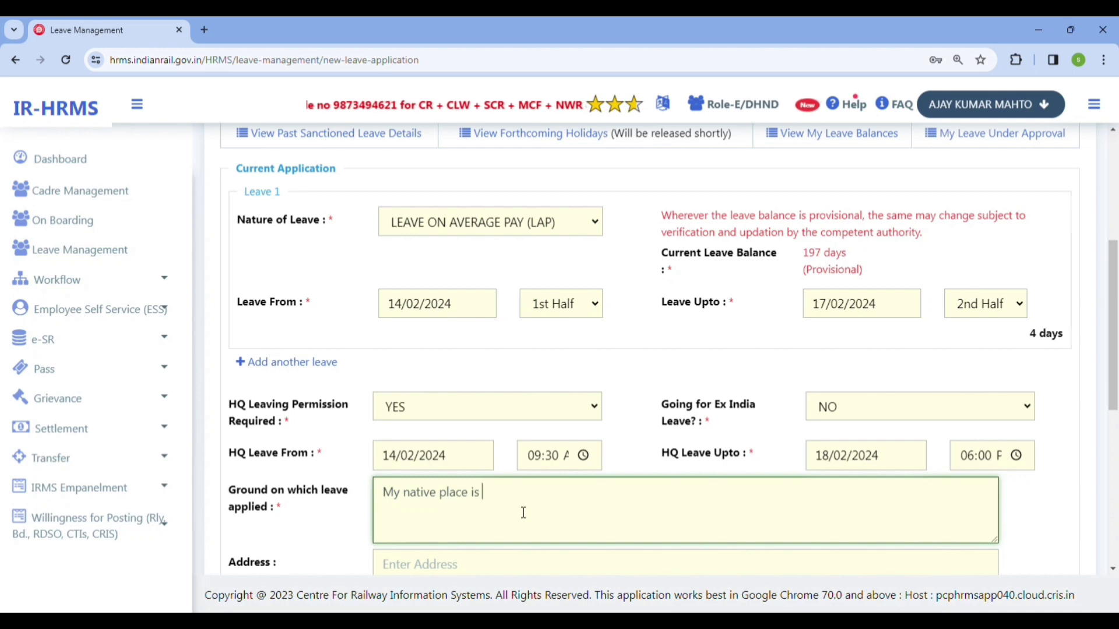
type(" urgent")
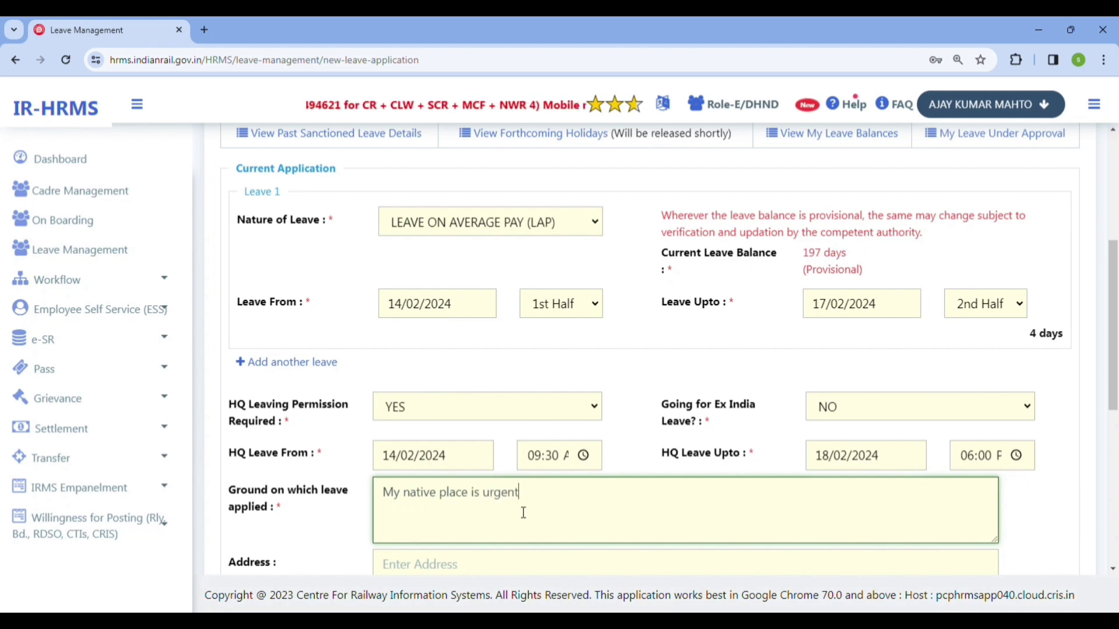
type(" work (re")
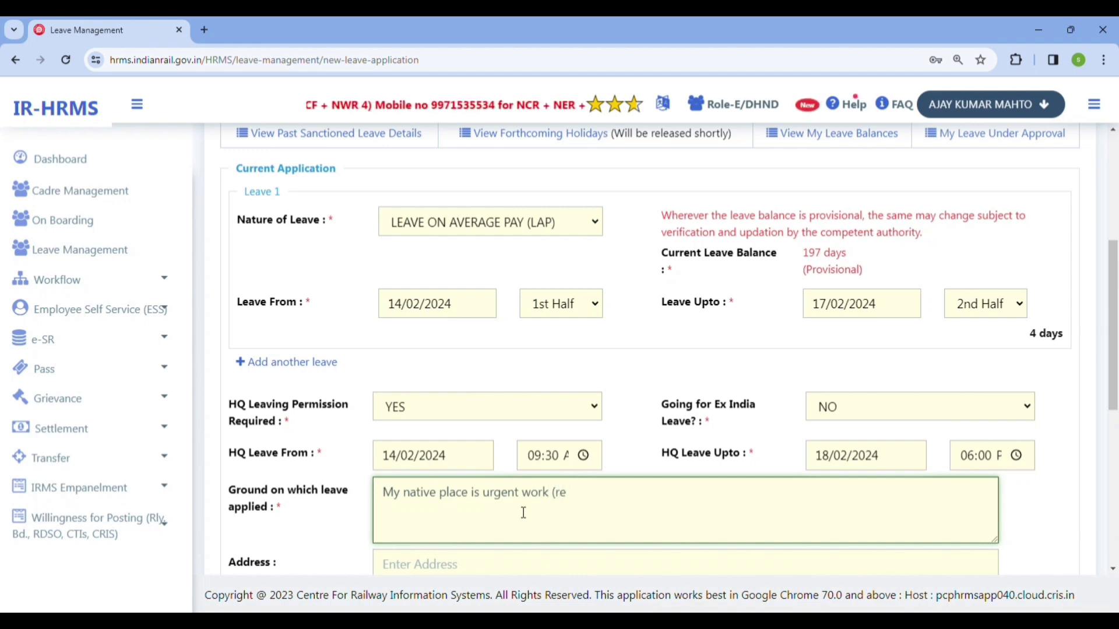
key("BackSpace")
key("BackSpace")
type("Rest -")
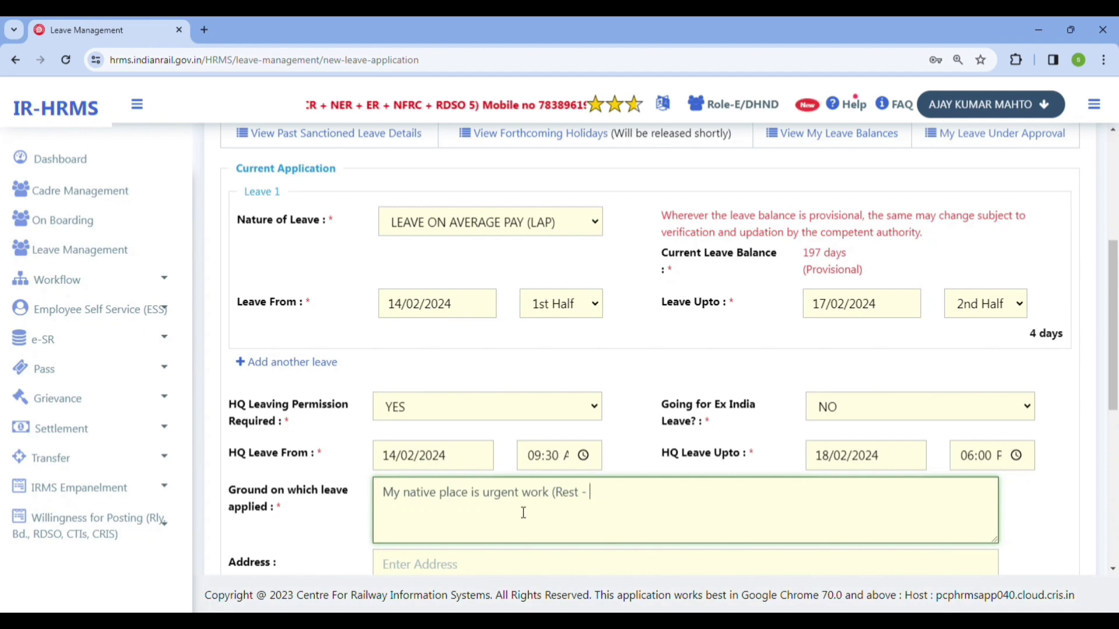
type("17")
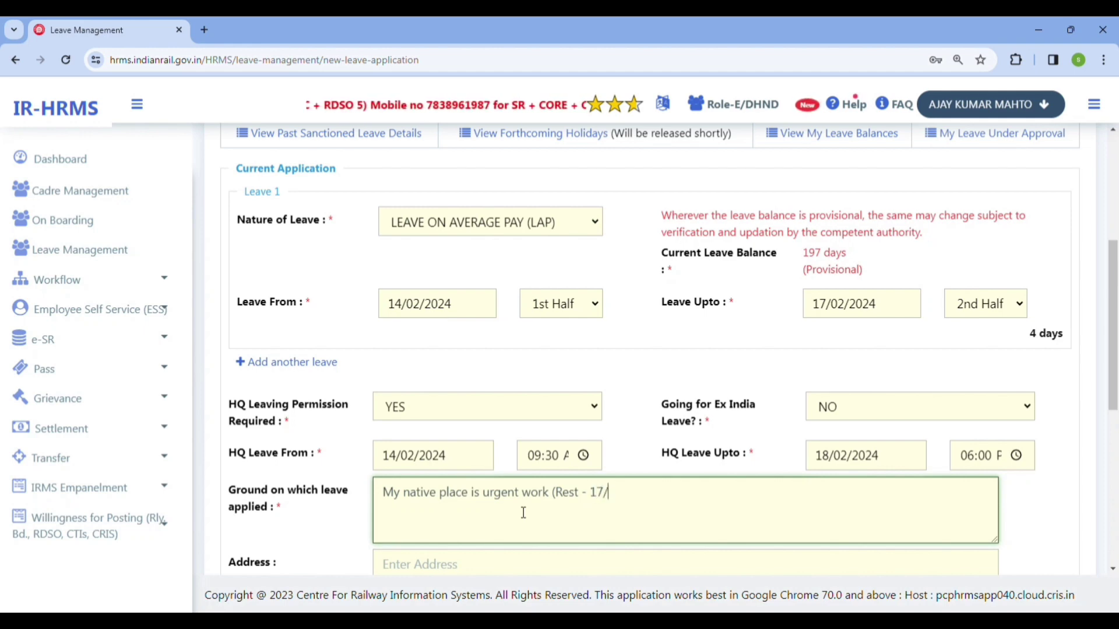
type("/02.")
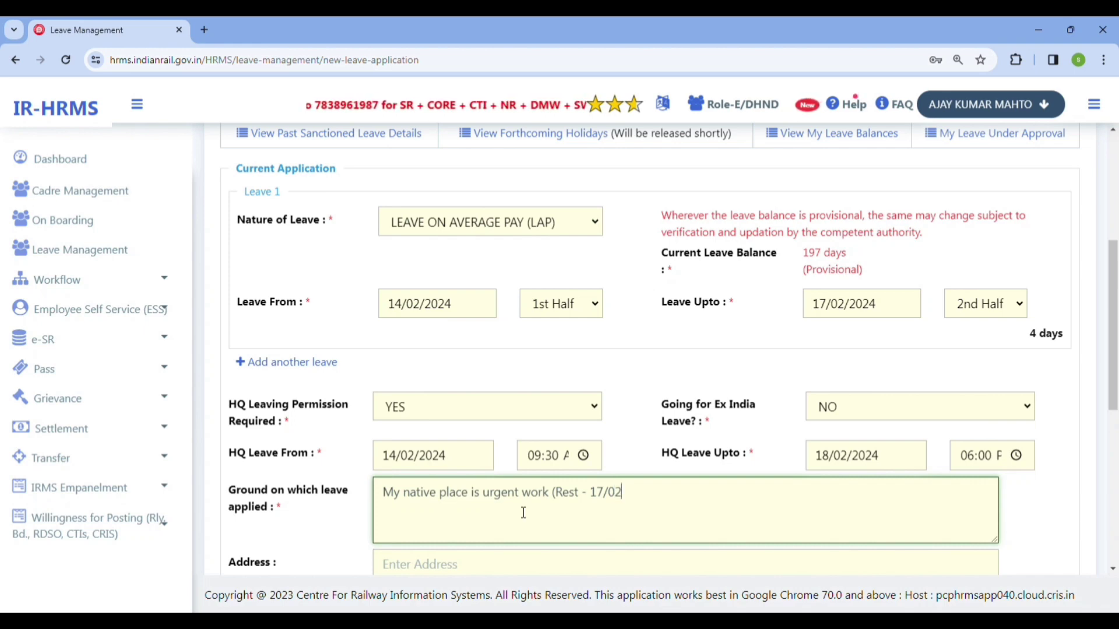
key("BackSpace")
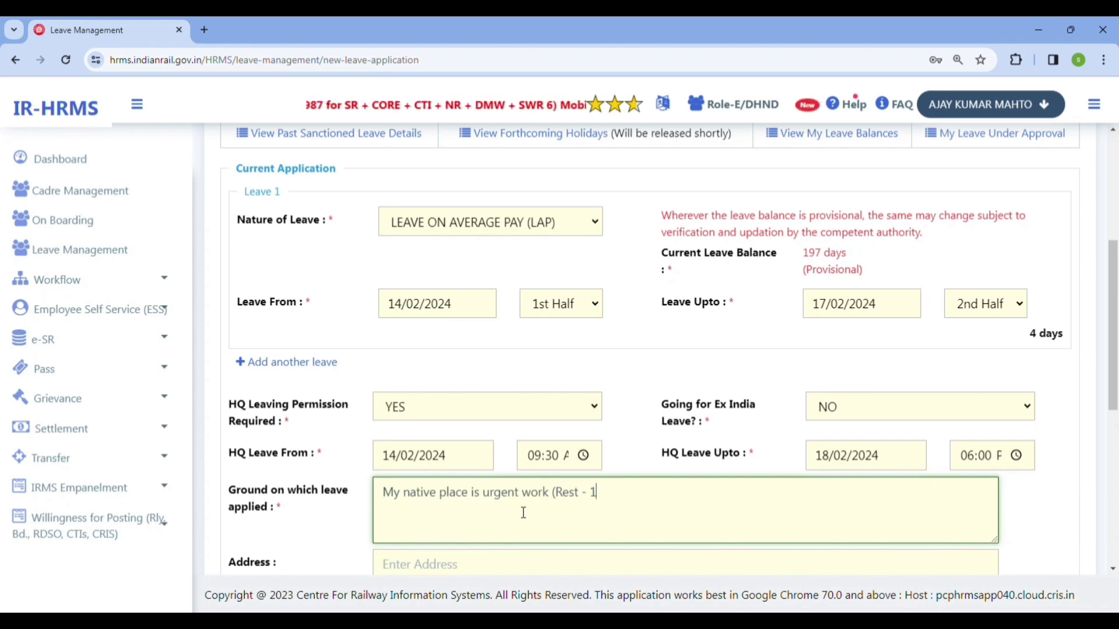
type("8/0")
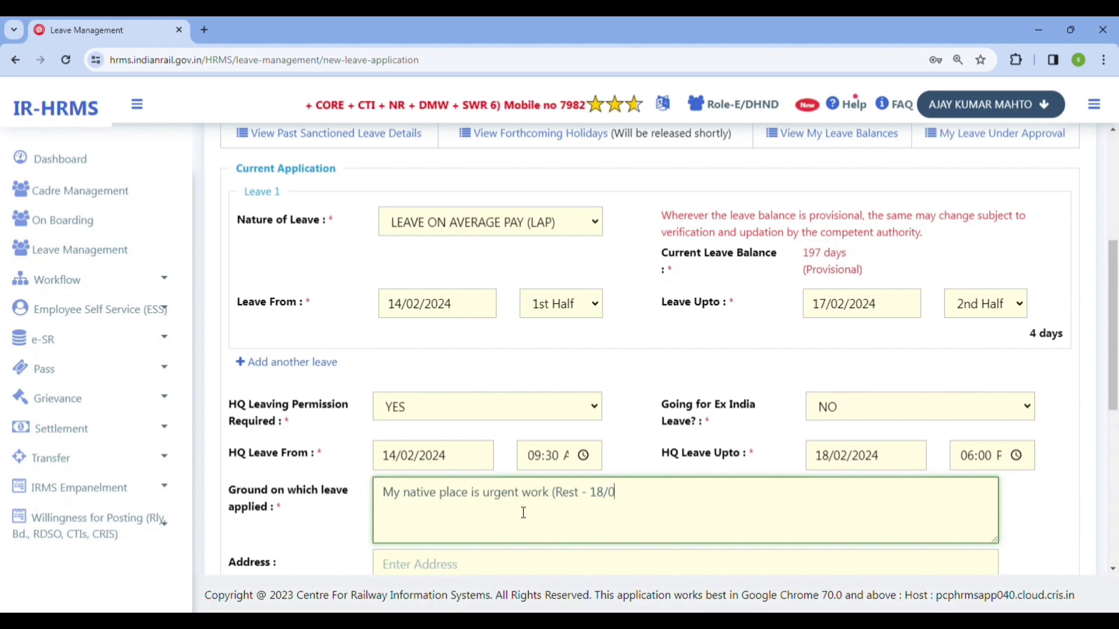
type("2/")
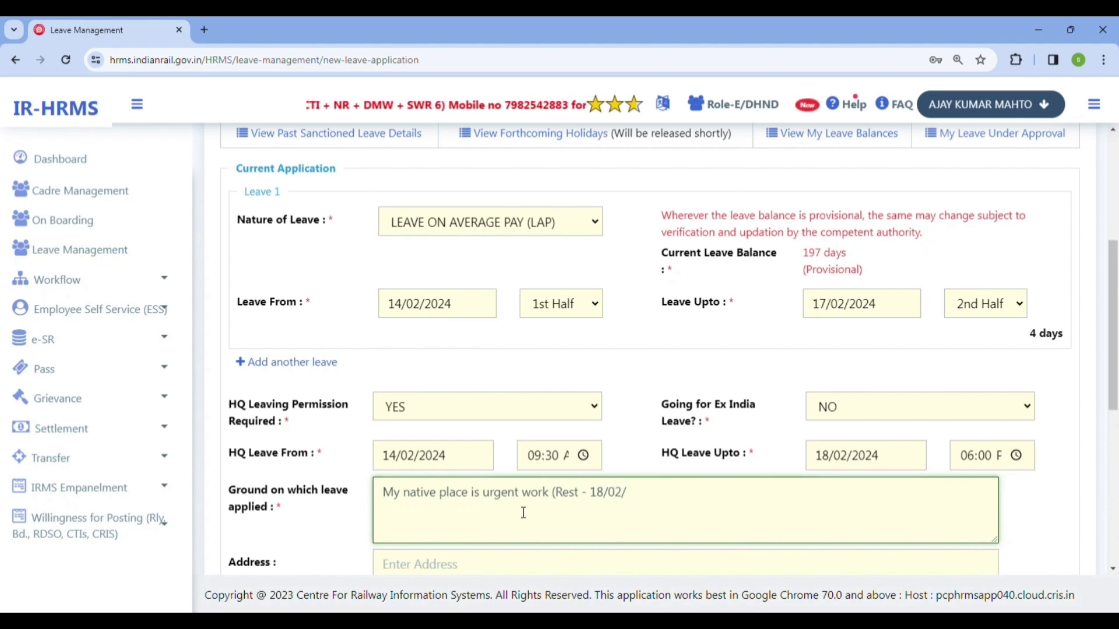
type("2024")
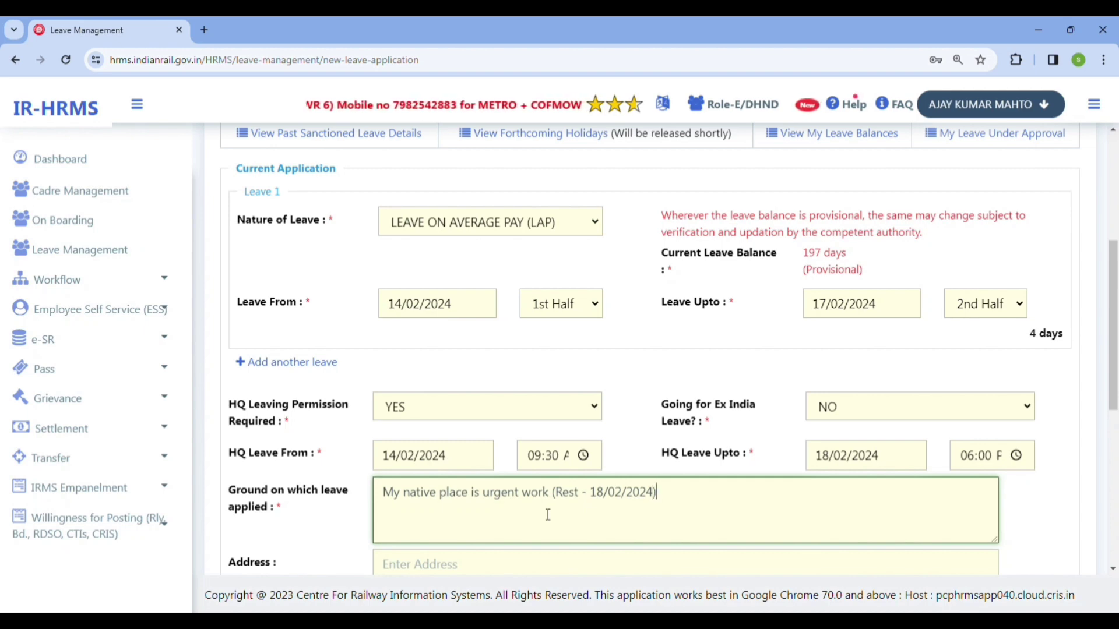
scroll(733, 459, "down", 1)
- Enter the native-place postal address with district, state and PIN code as the leave address
left_click(511, 506)
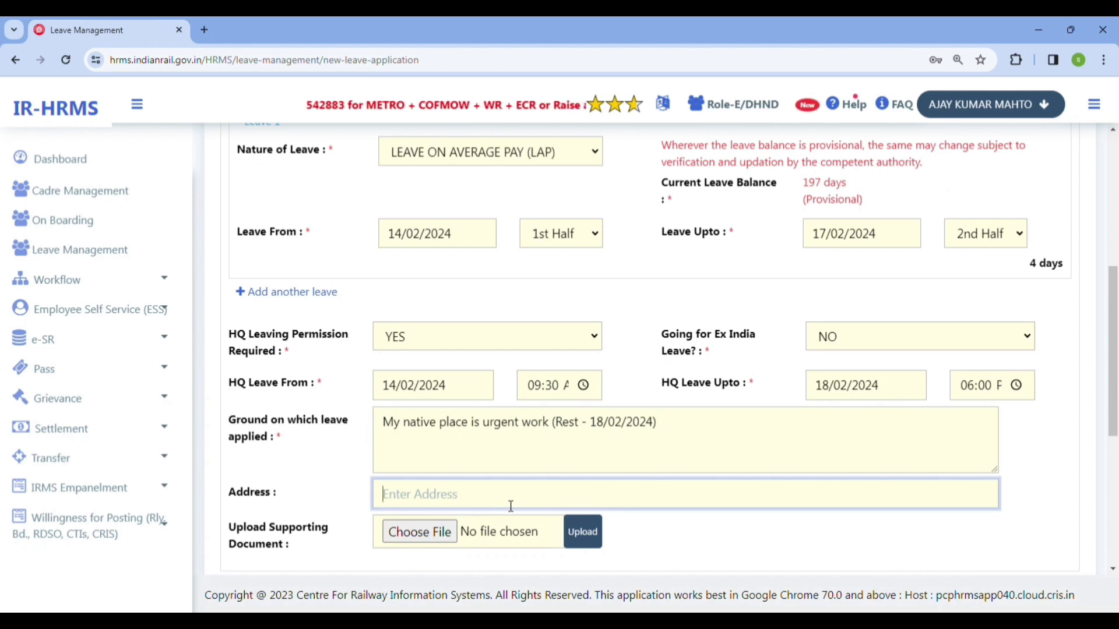
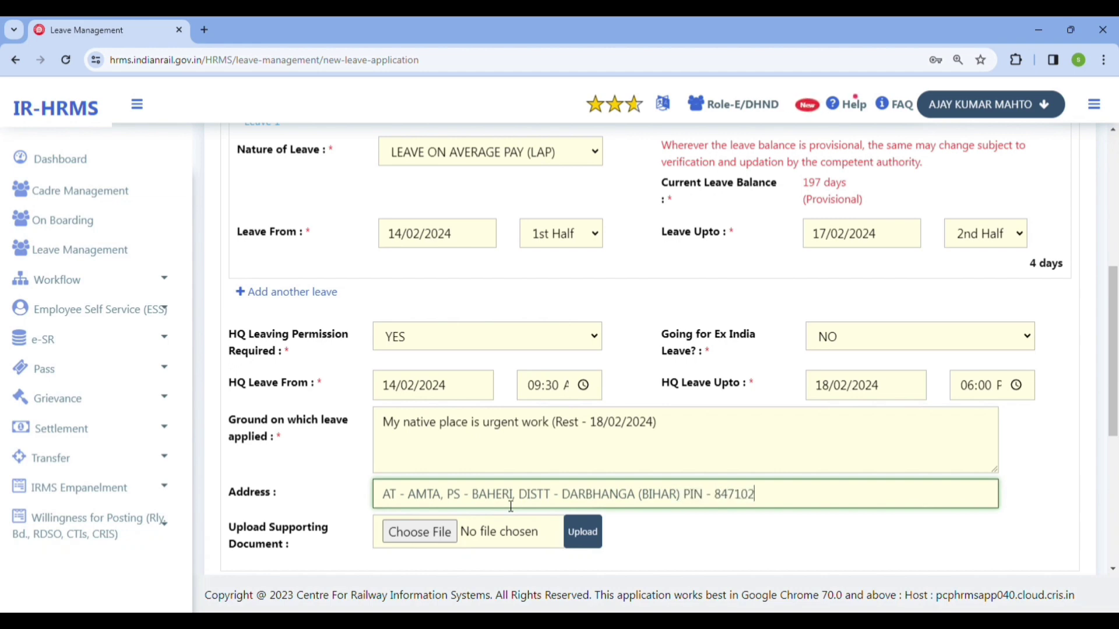
left_click(452, 551)
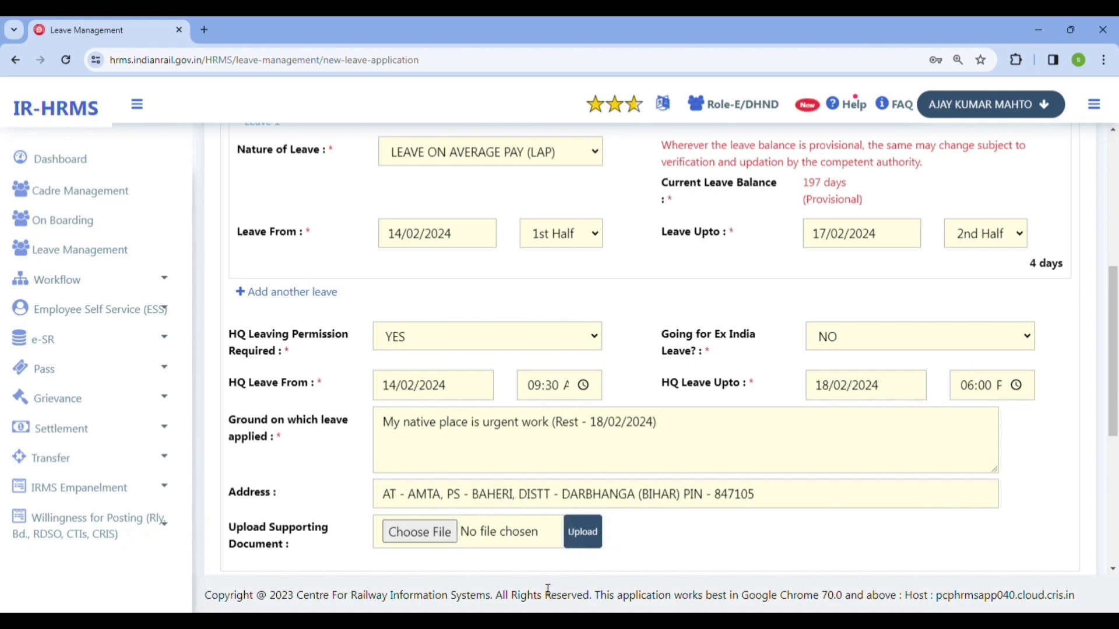
- Forward the application to the Senior Section Engineer (Diesel)/Electrical, found by searching the officer's name
scroll(612, 505, "down", 3)
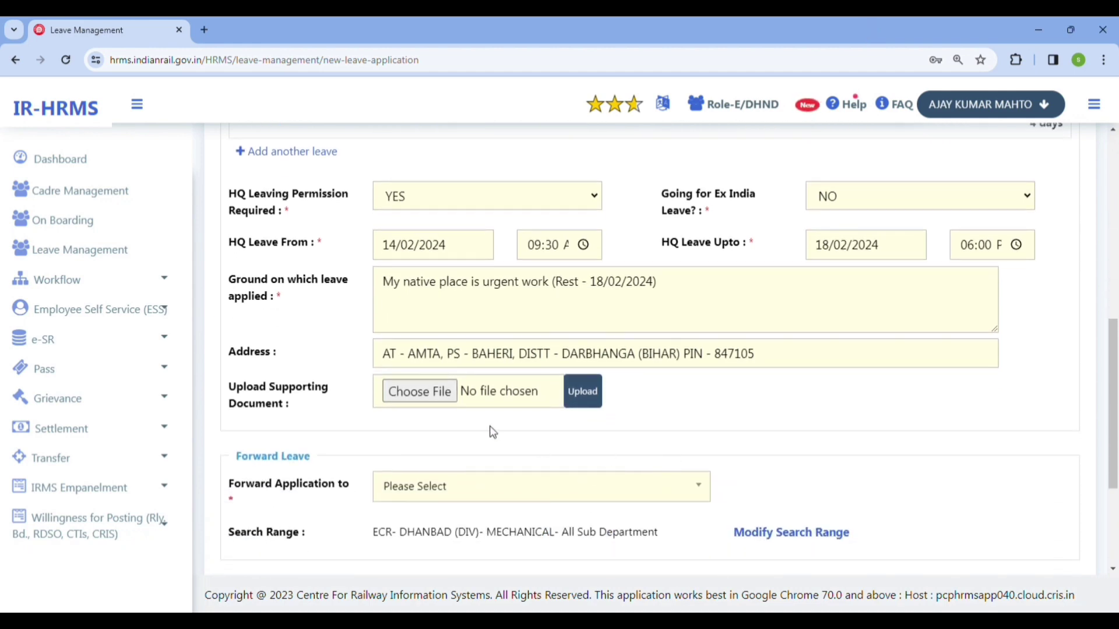
left_click(543, 499)
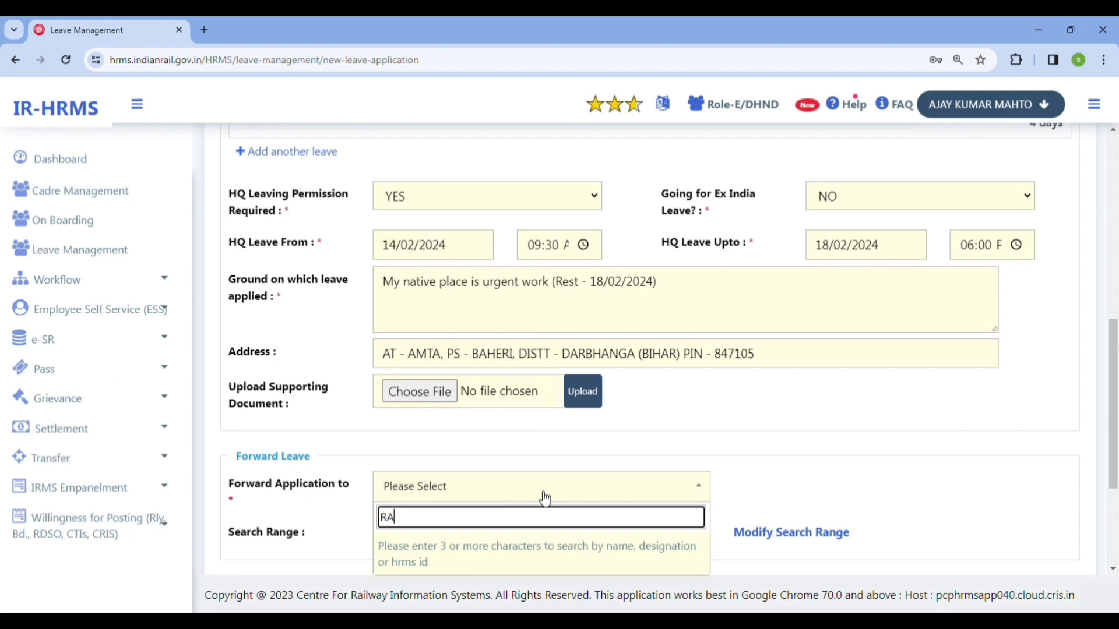
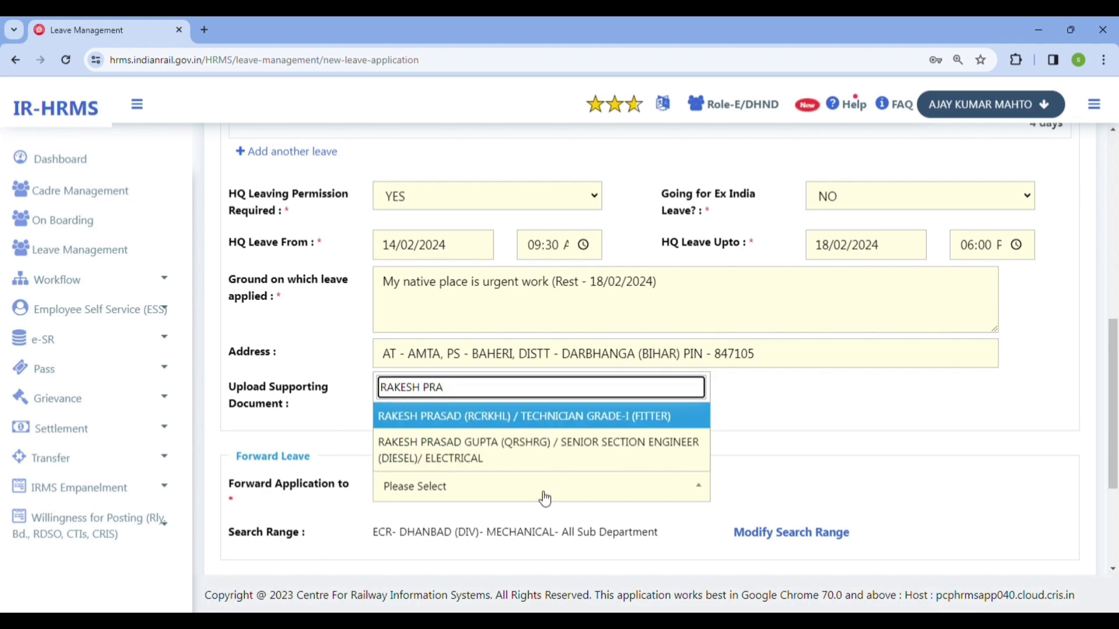
left_click(512, 450)
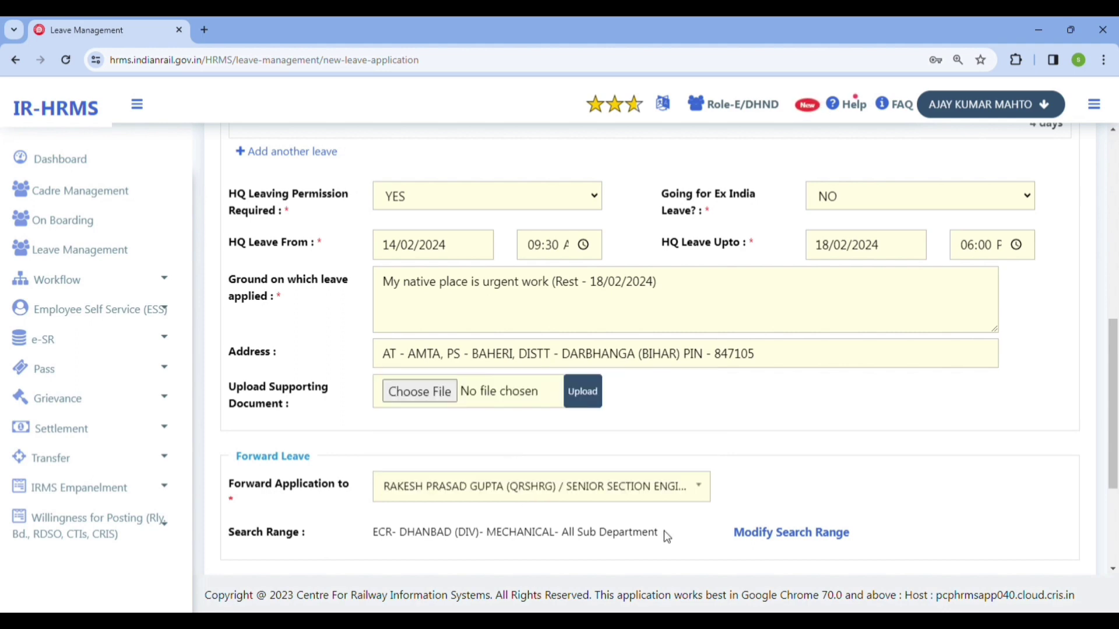
scroll(668, 536, "down", 3)
- Submit the leave application and confirm the submission
left_click(644, 522)
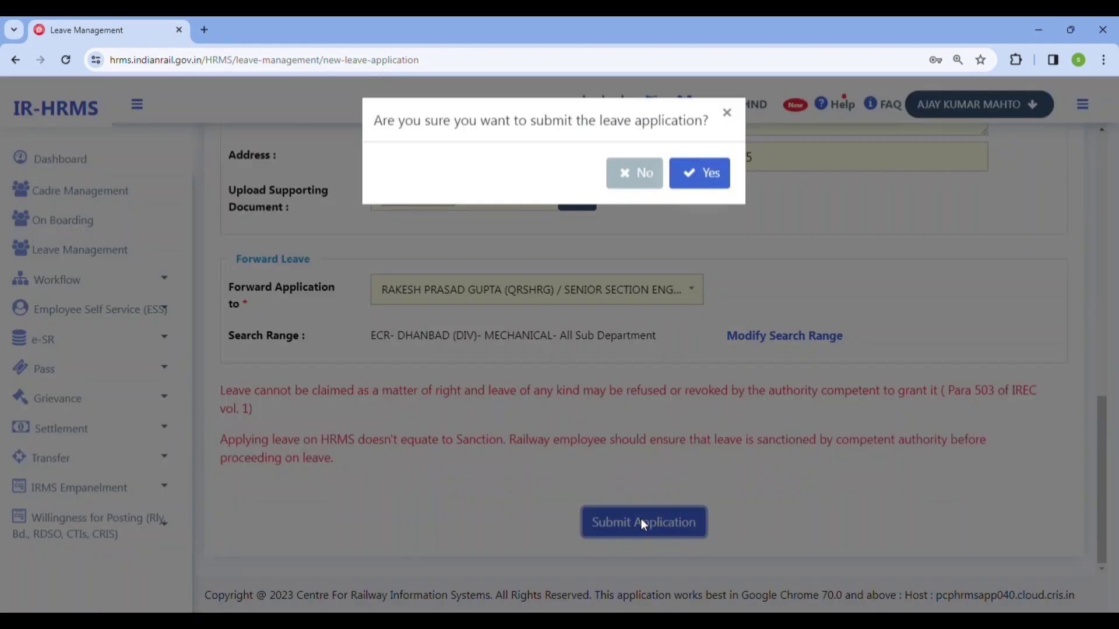
left_click(698, 184)
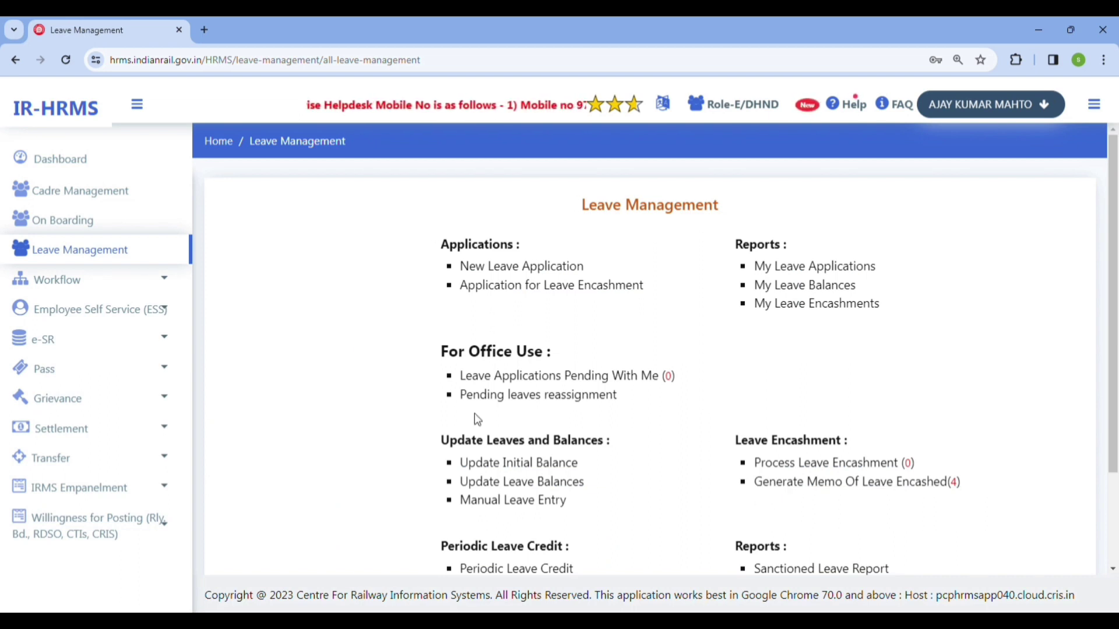
- Open the My Leave Applications report under Leave Management
left_click(76, 261)
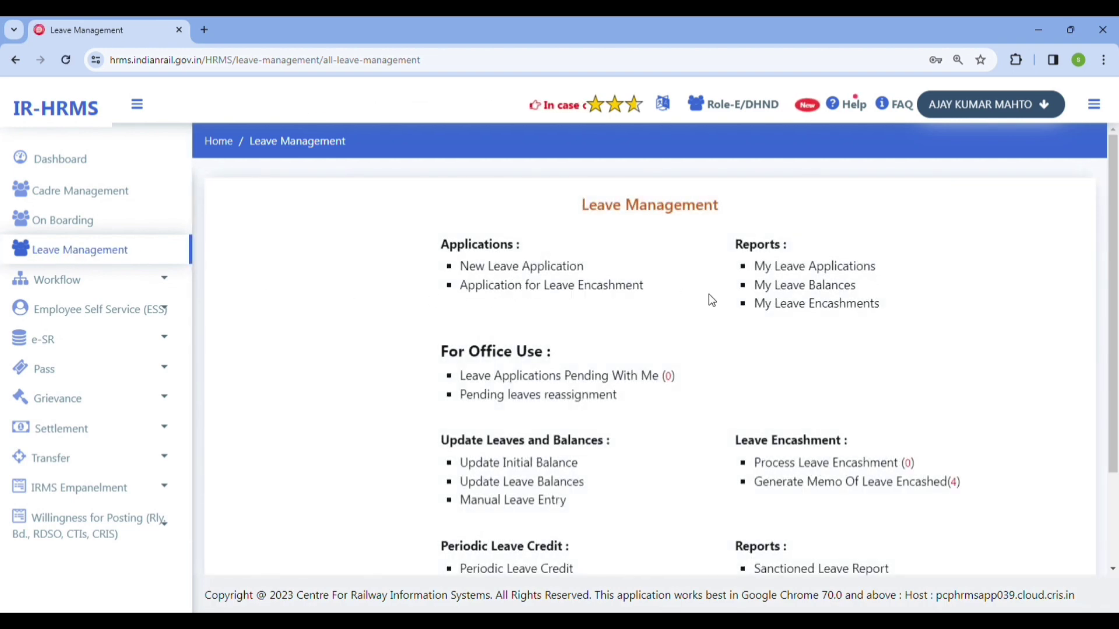
left_click(819, 268)
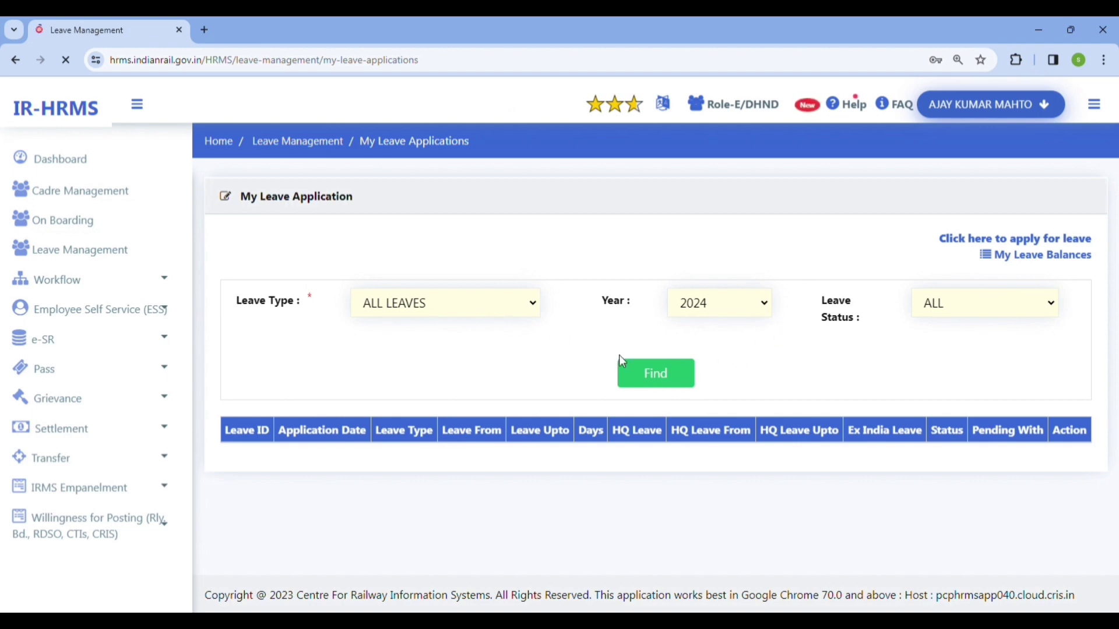
- Search 2024 leave applications and confirm the 14/02–17/02/2024 LAP shows LEAVE APPLIED, pending with Senior Section Engineer
left_click(649, 376)
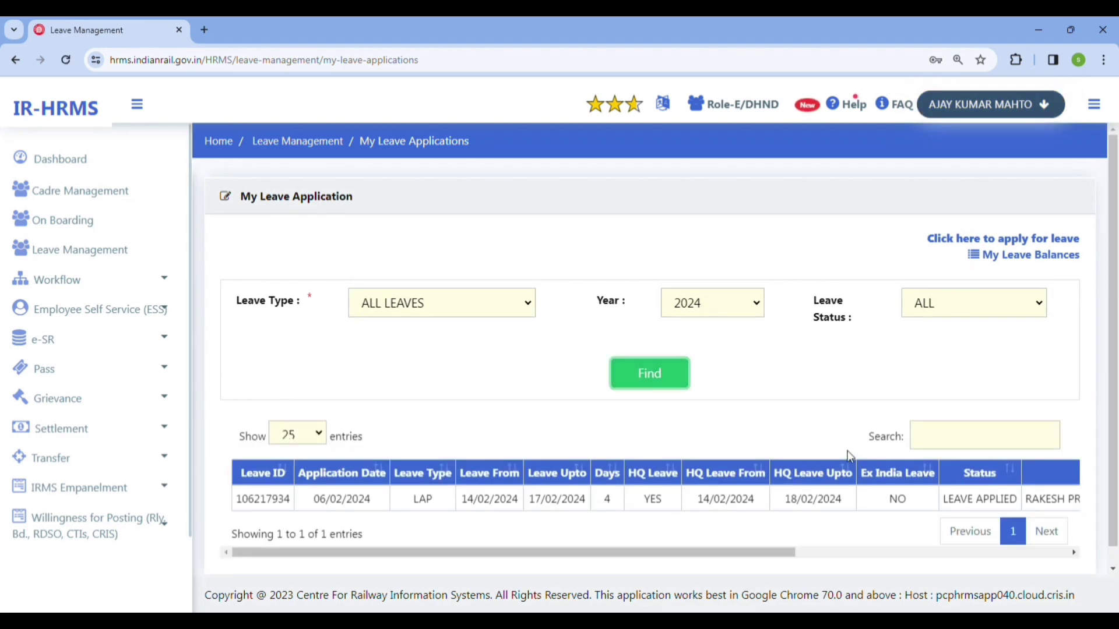
scroll(675, 533, "down", 1)
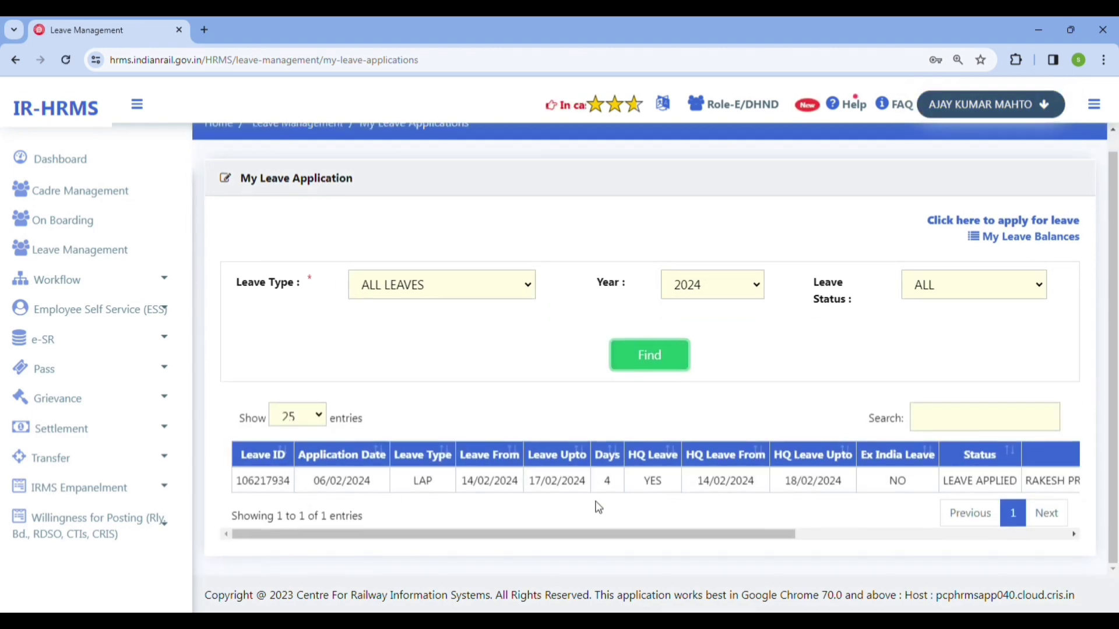
left_click_drag(779, 537, 1058, 541)
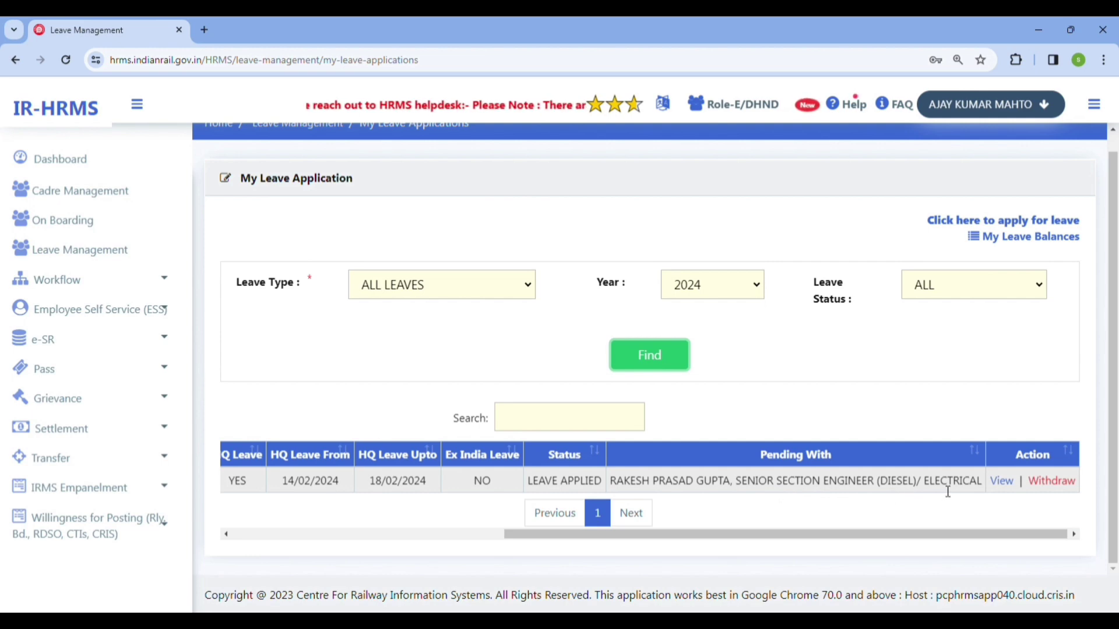
left_click_drag(942, 533, 591, 543)
scroll(594, 437, "up", 1)
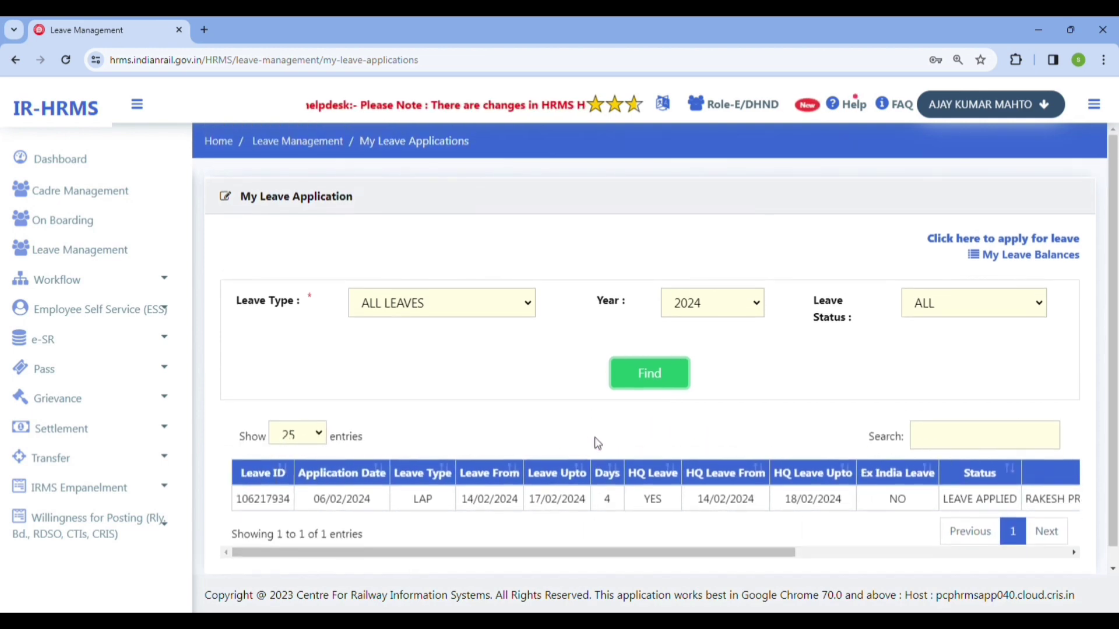
scroll(598, 444, "down", 1)
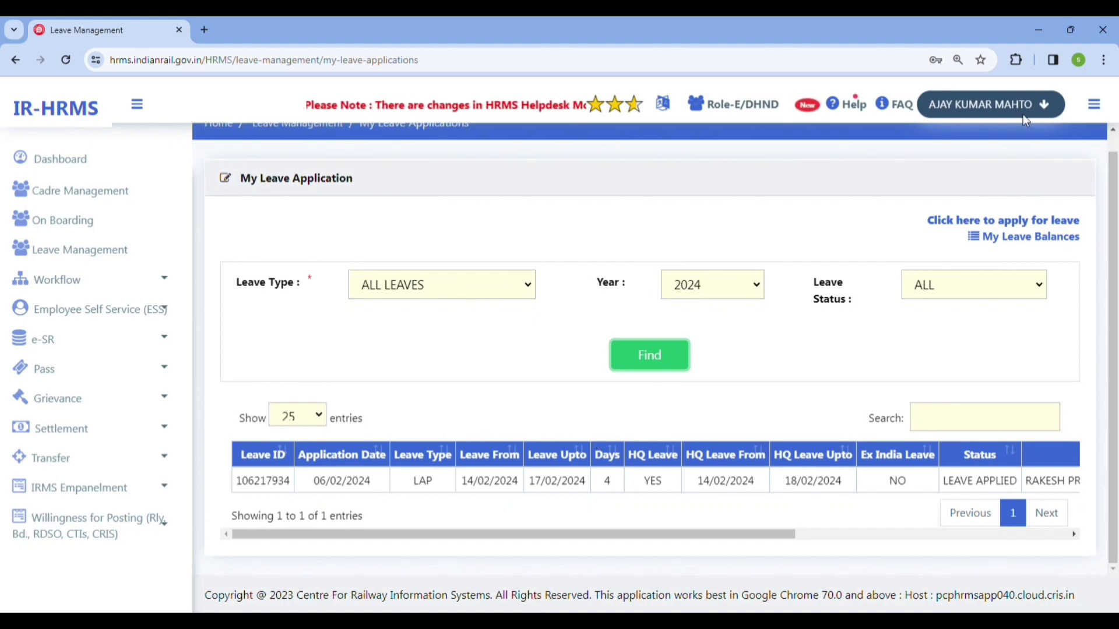